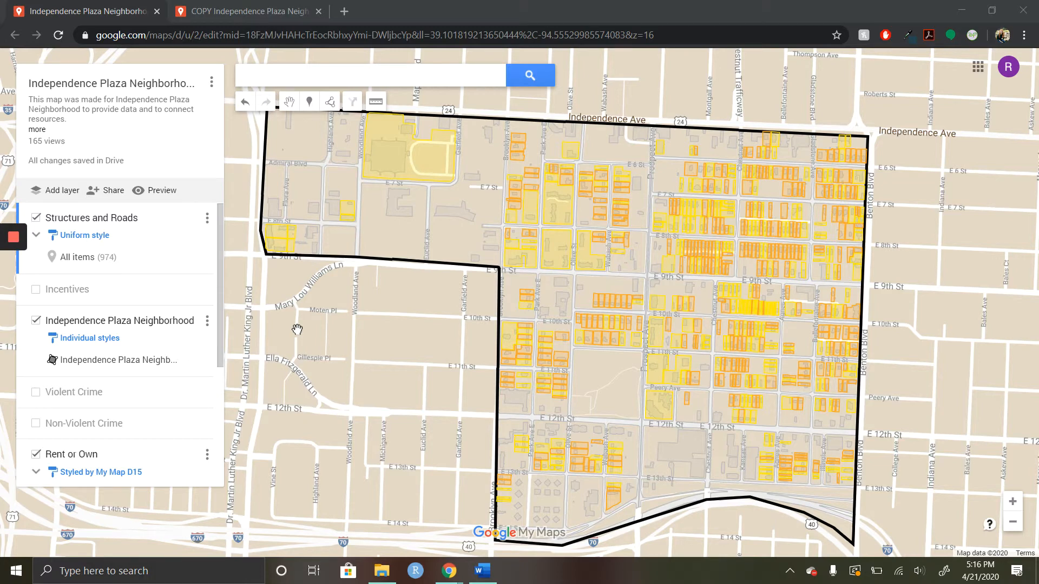
Step: Try to add a new layer to the original Independence Plaza Neighborhood map
click(63, 192)
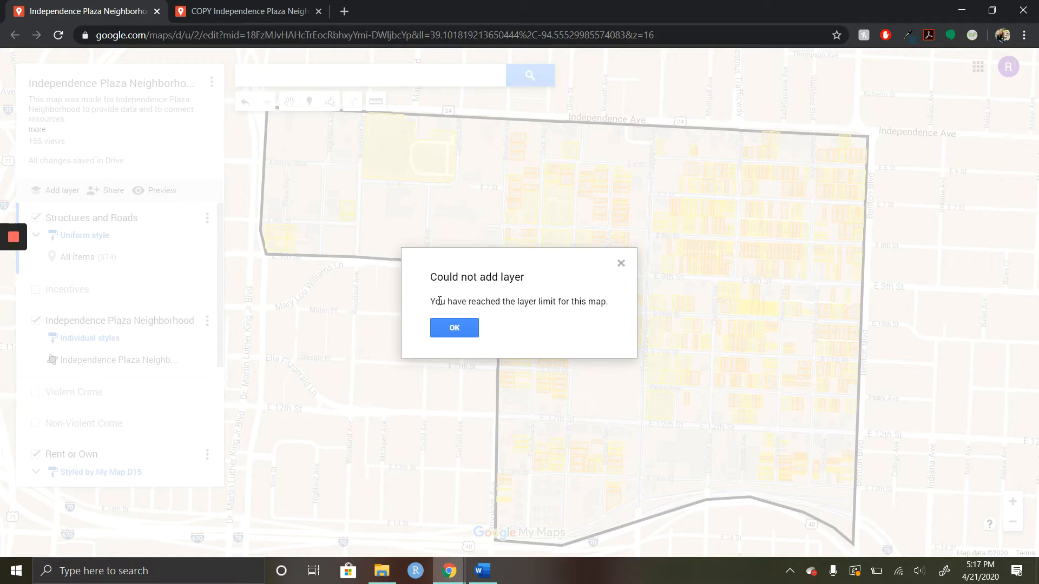
drag(439, 301, 599, 290)
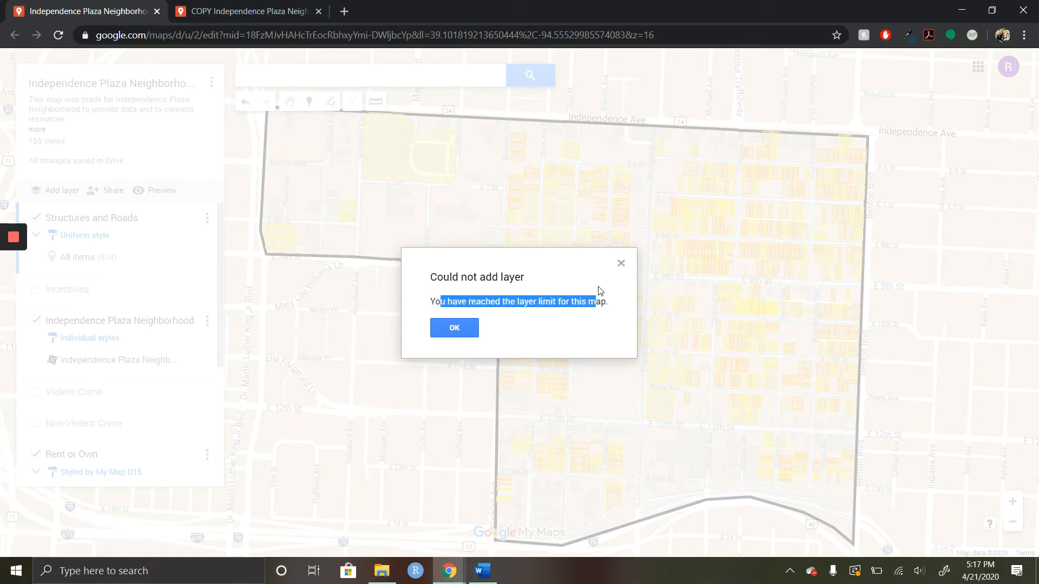
click(578, 320)
click(469, 330)
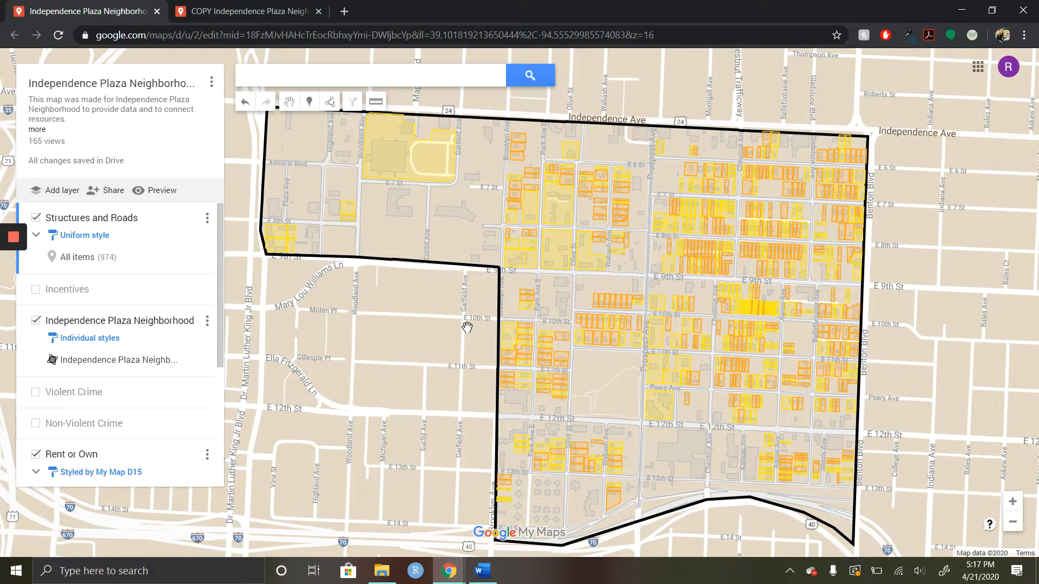
Step: Check the original map's copy option and switch to the already open COPY Independence Plaza Neighborhood map
click(212, 82)
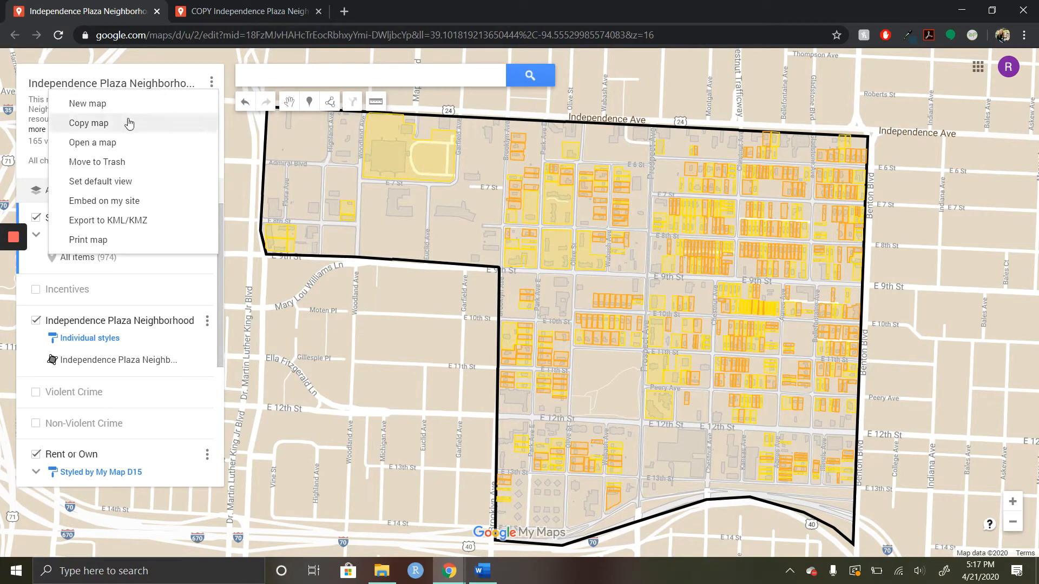
click(196, 77)
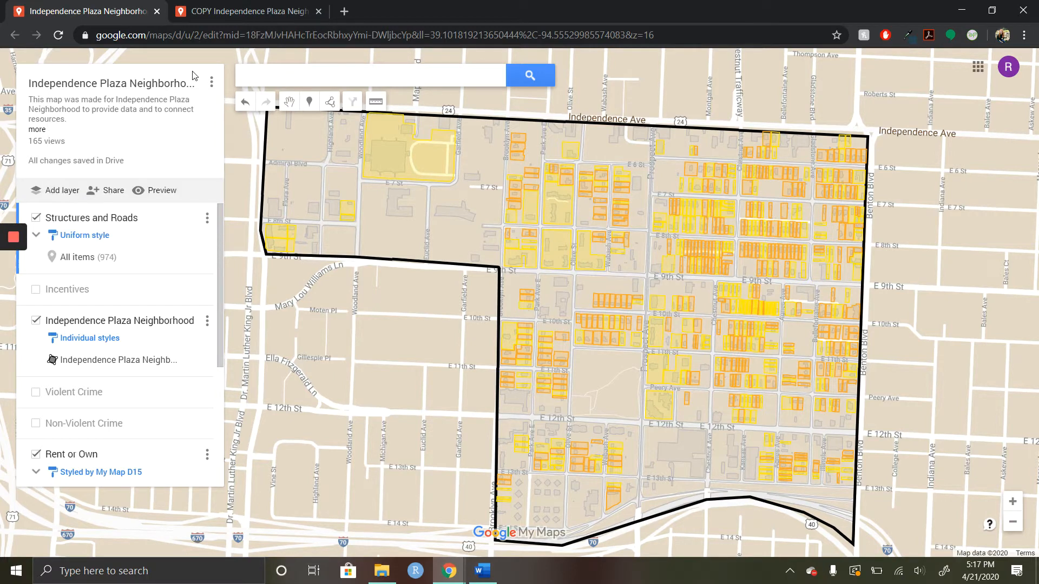
click(248, 9)
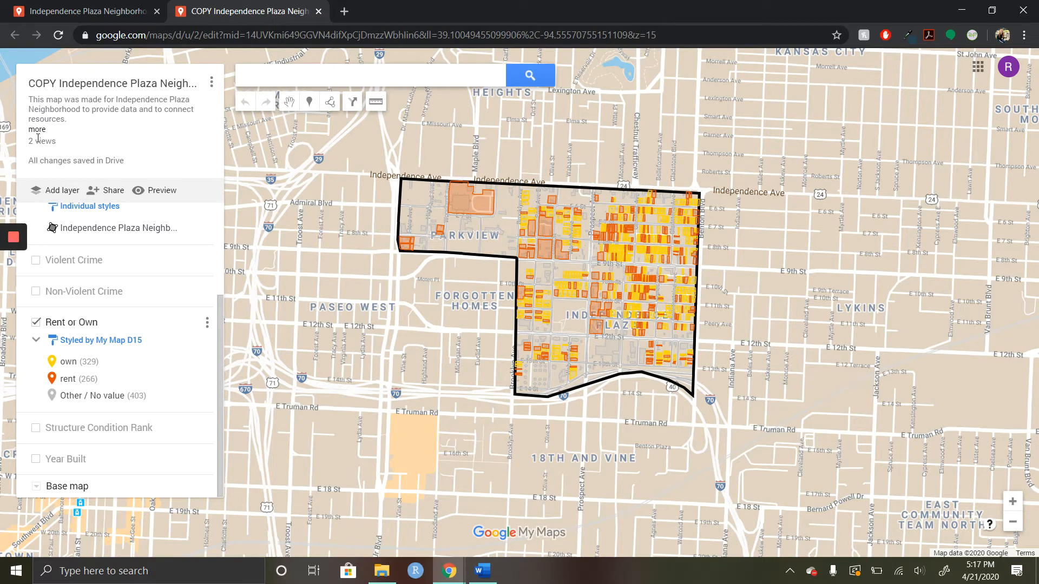
click(35, 12)
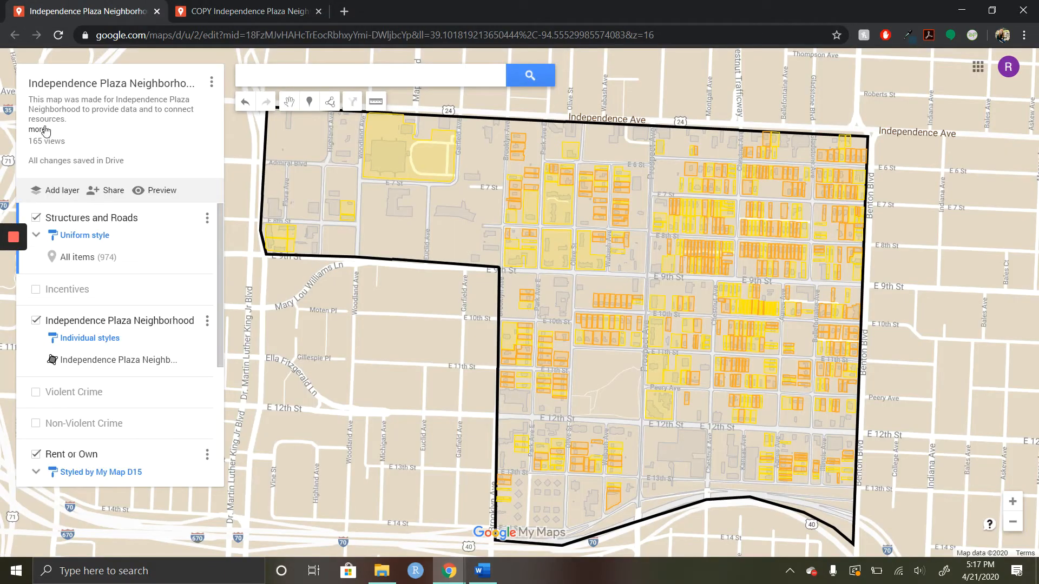
click(213, 10)
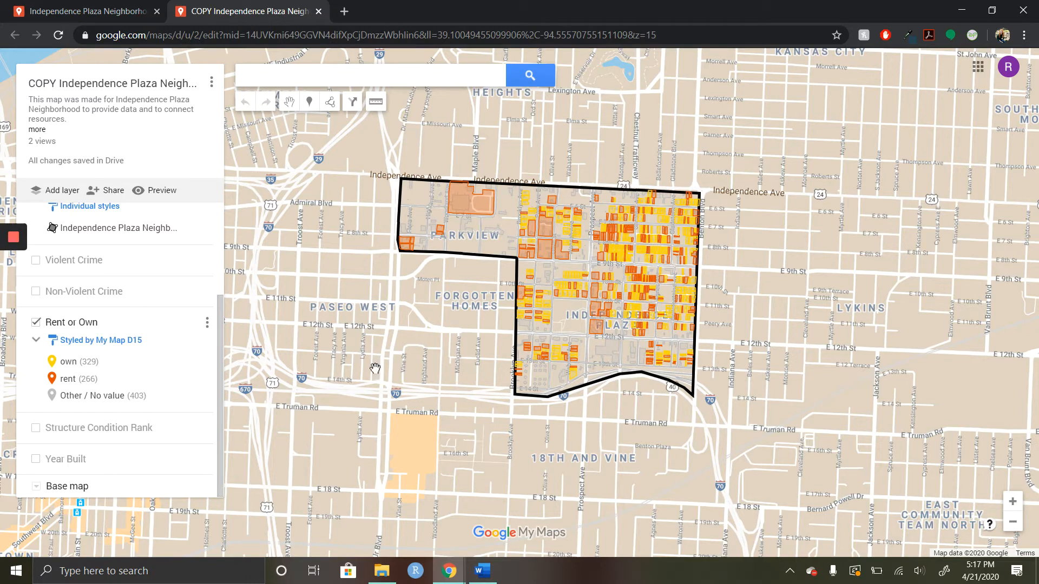
click(207, 324)
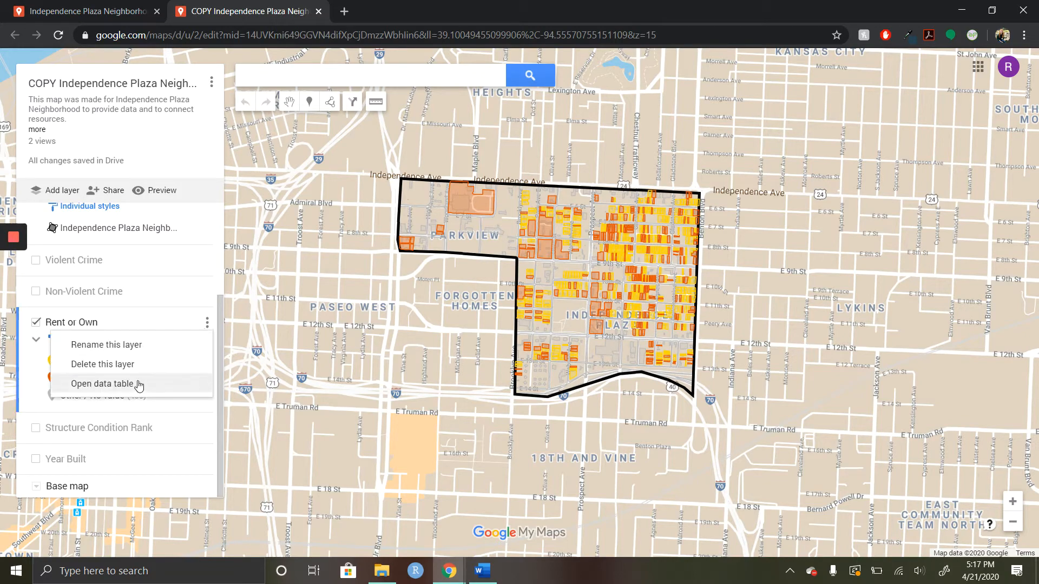
click(133, 366)
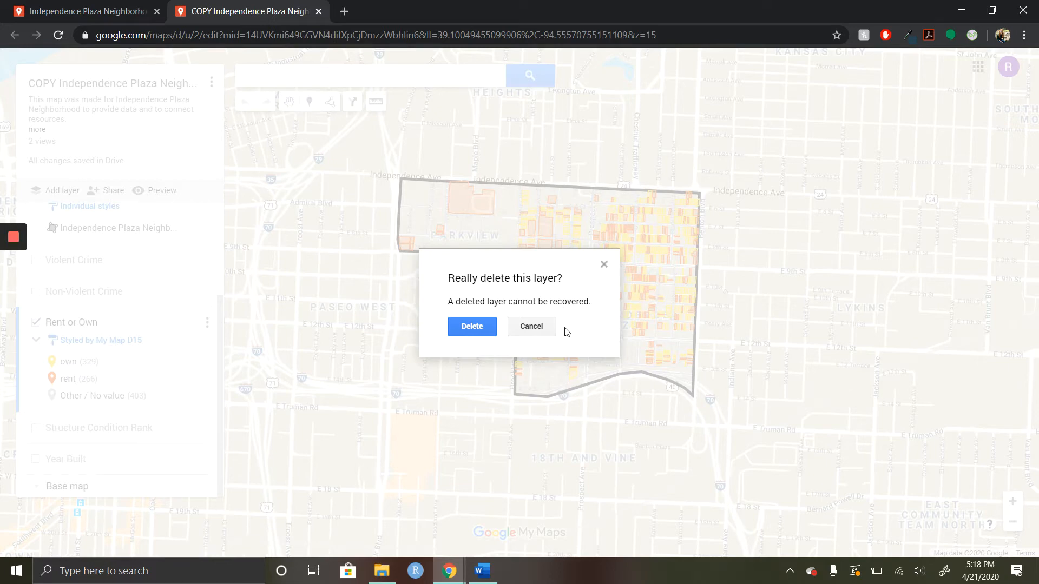
click(532, 326)
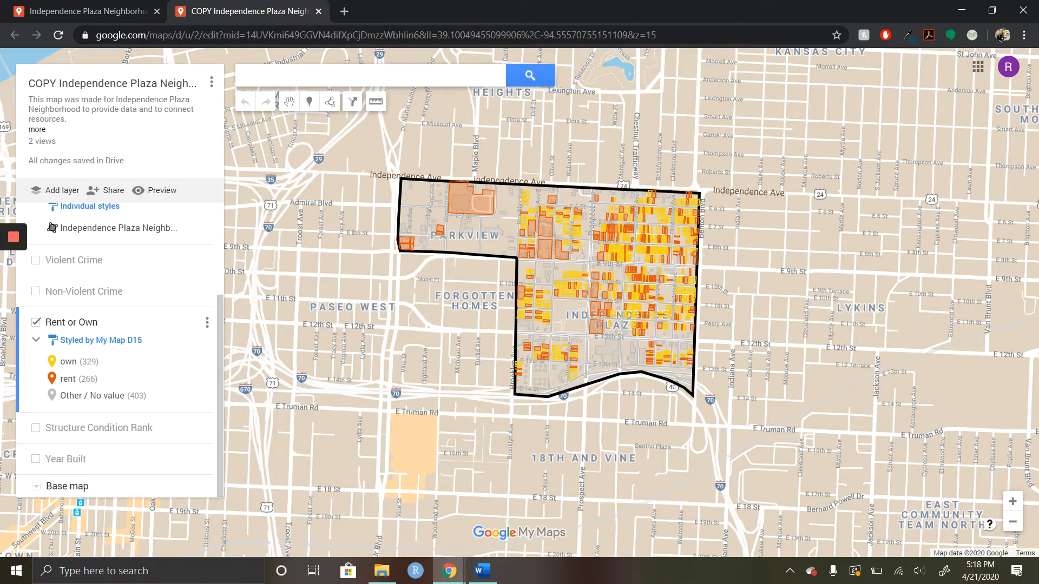
Step: Add an empty layer to the copied map and check its file import options without importing anything
click(54, 190)
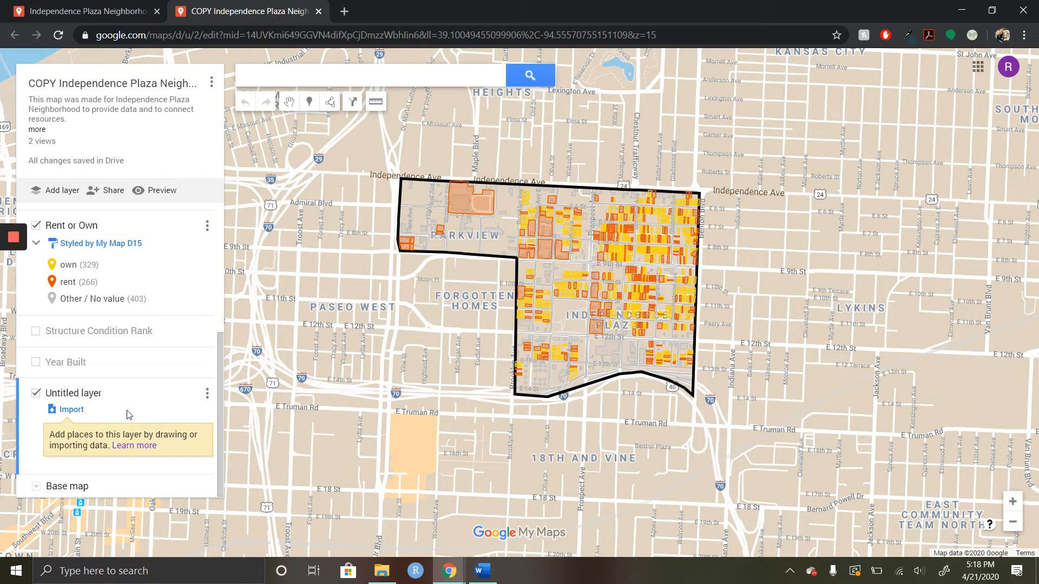
click(71, 410)
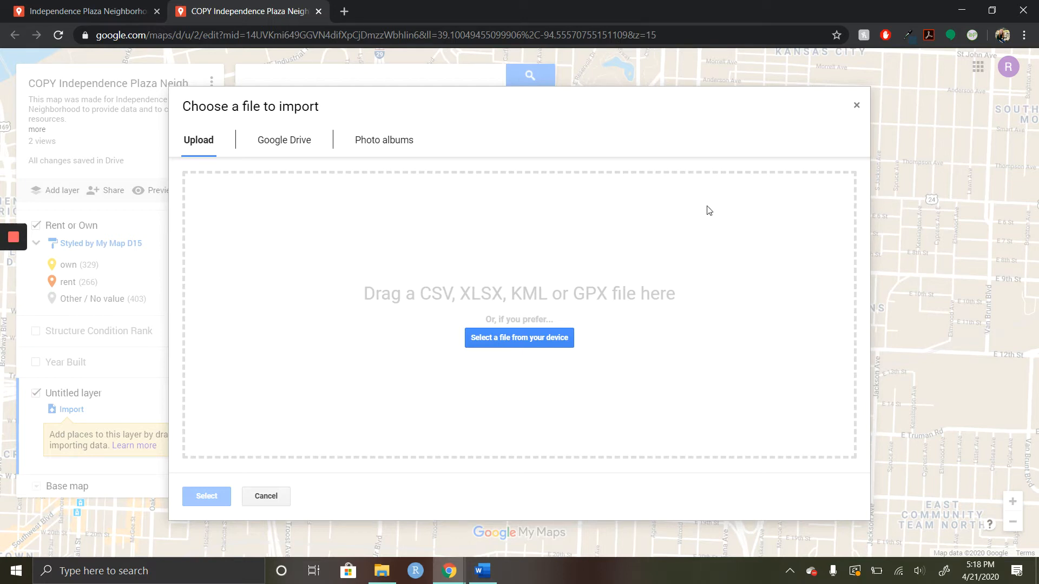
click(856, 106)
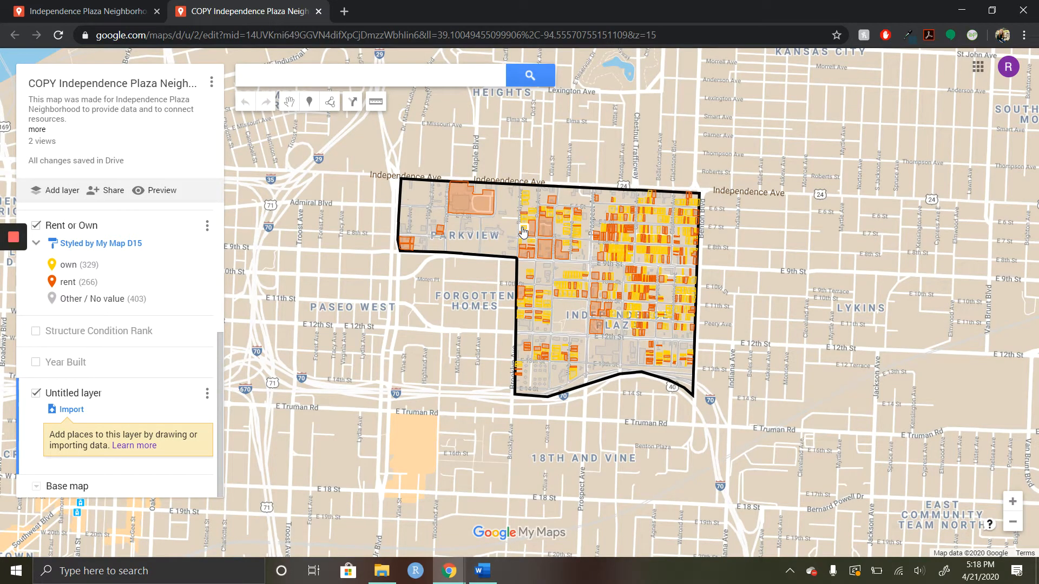
Step: Place a marker at E 9th St and Prospect Ave, titled "Crime" with the description "constant loitering"
click(306, 108)
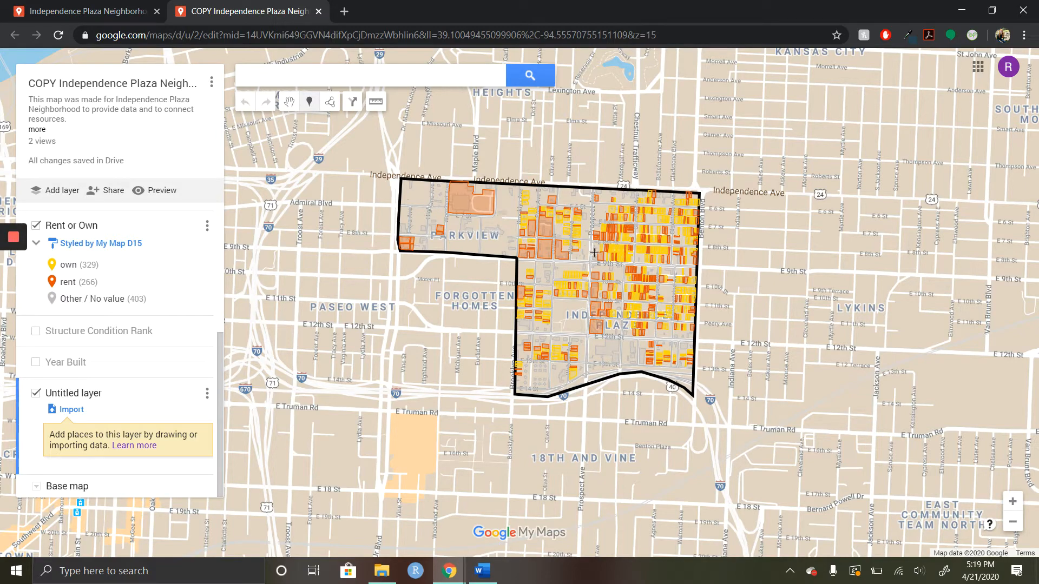
scroll(594, 253, up, 4)
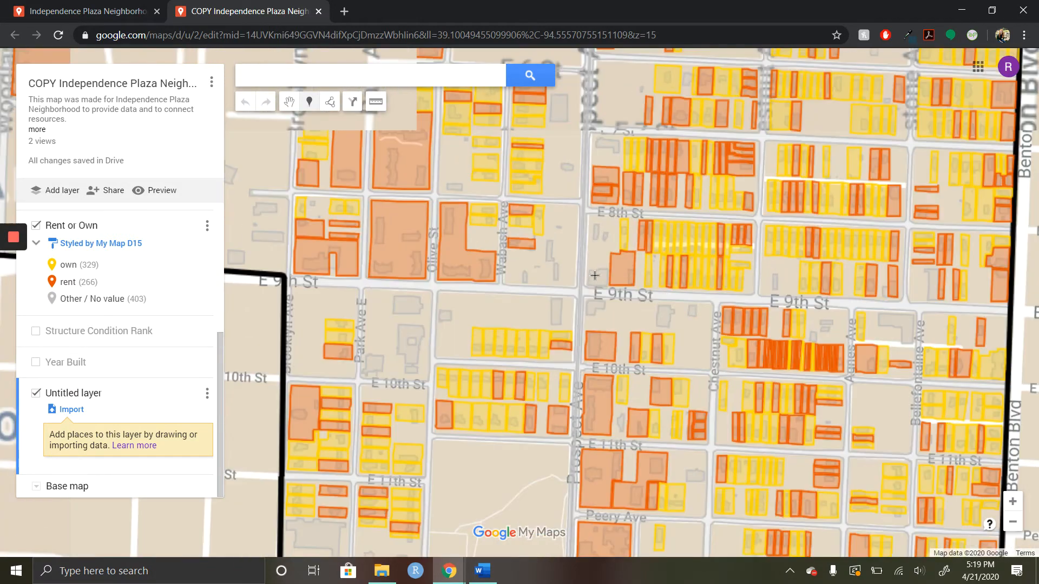
click(587, 285)
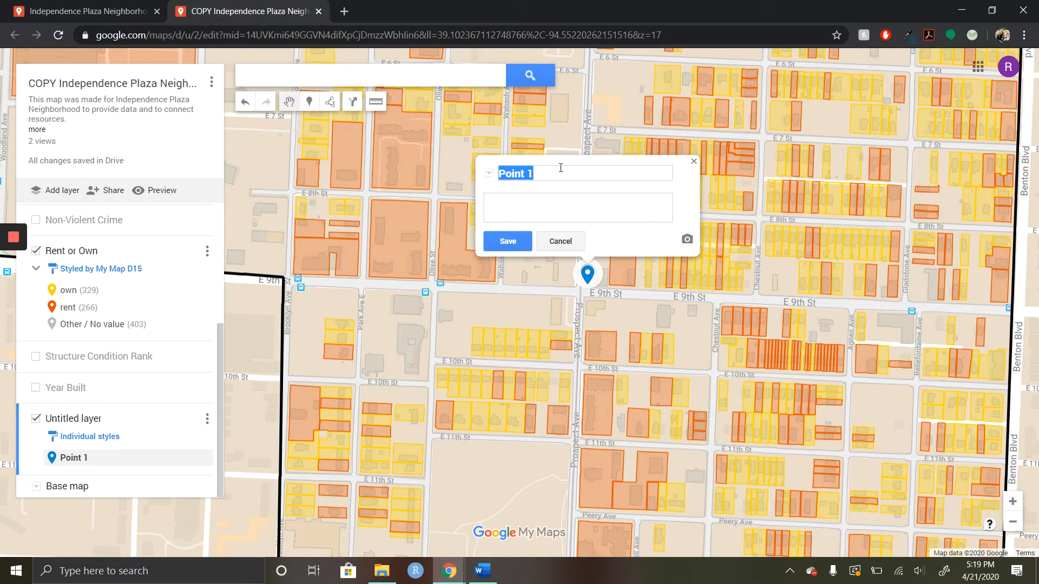
text(Crime)
key(Tab)
text(constant )
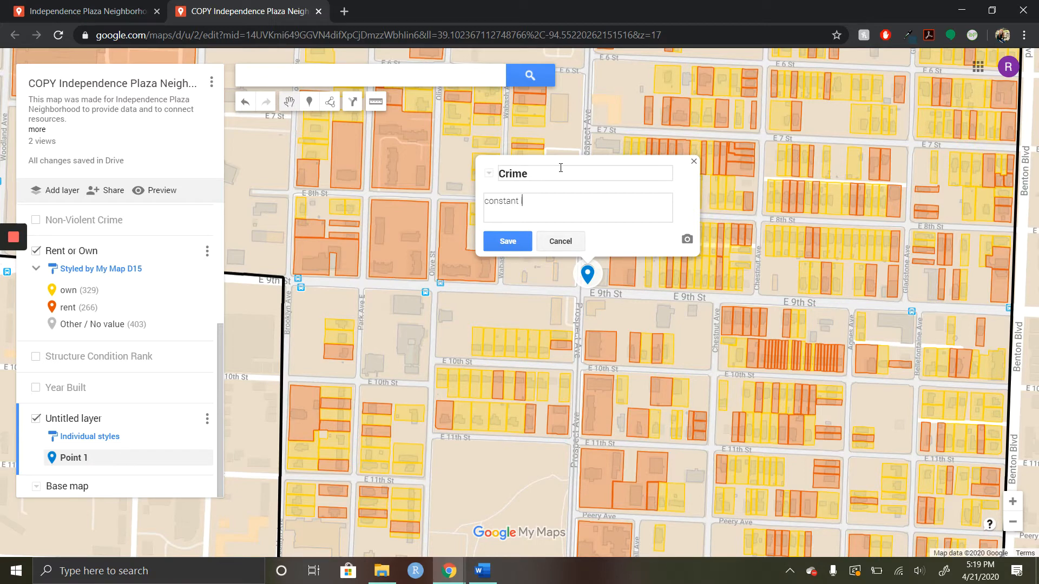
text(loitering)
click(514, 244)
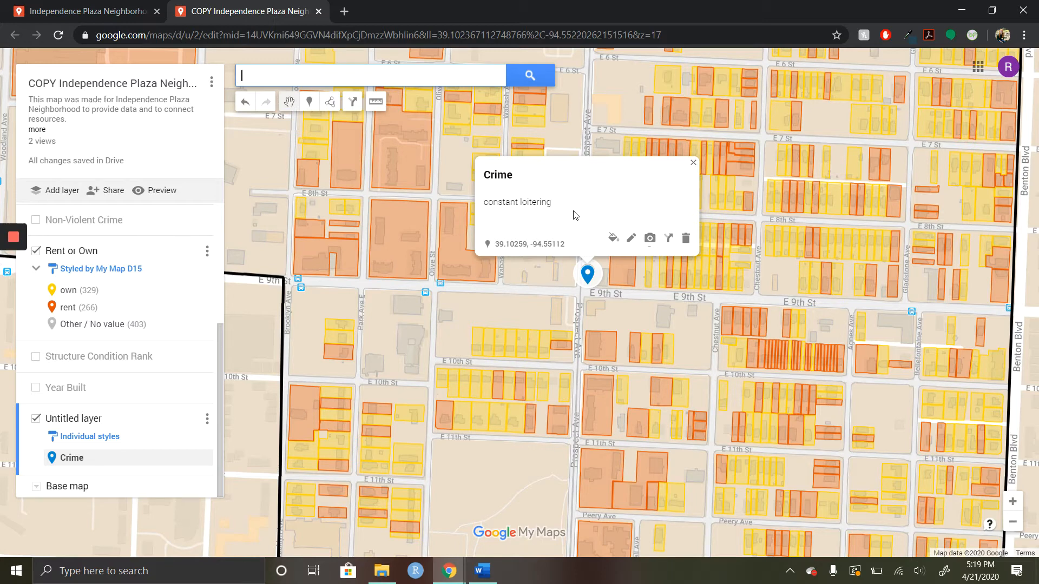
Step: Retitle the new marker at E 9th St and Prospect Ave as "loitering"
click(631, 238)
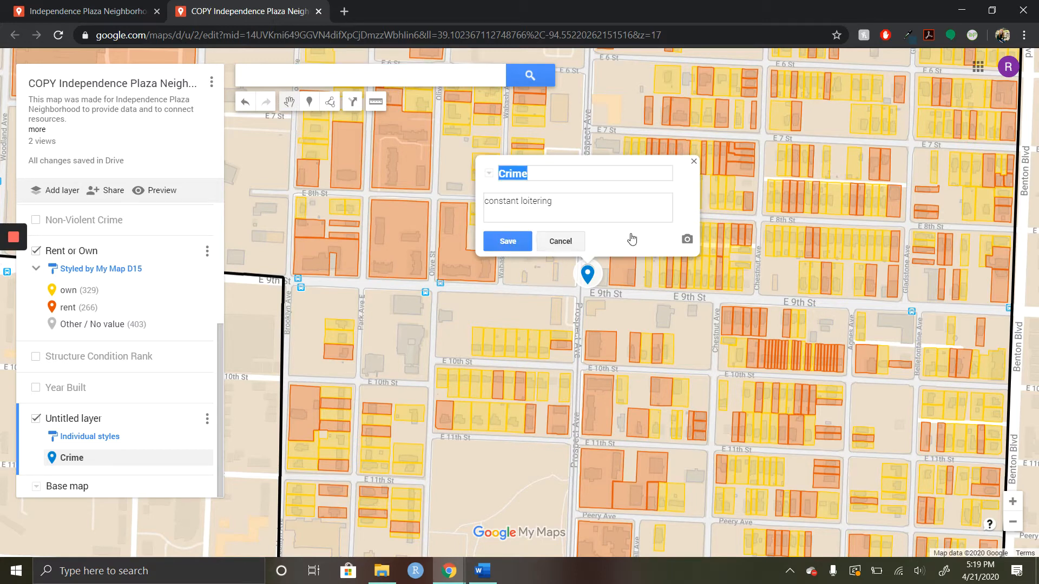
triple_click(573, 200)
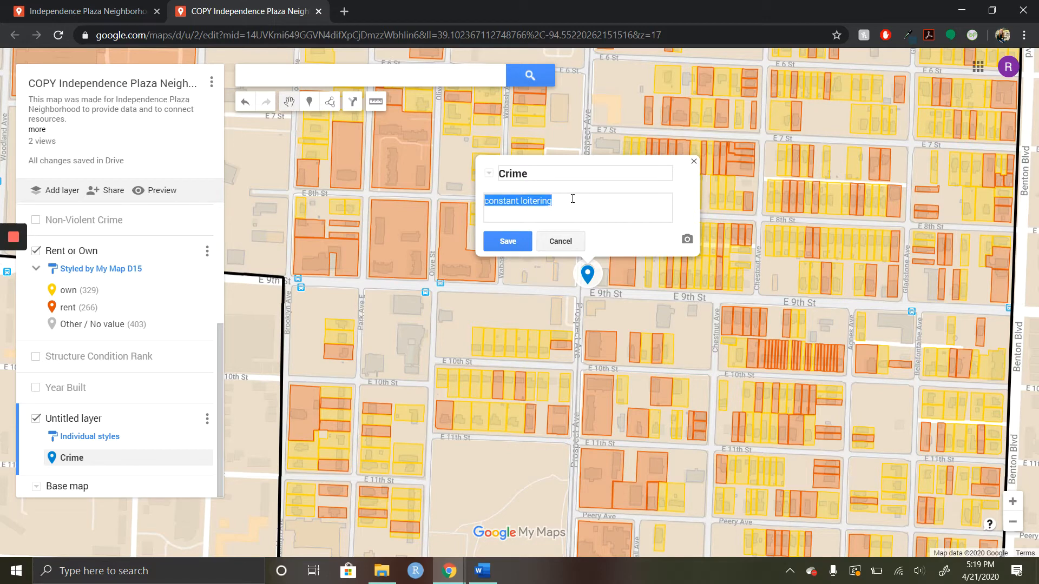
click(556, 173)
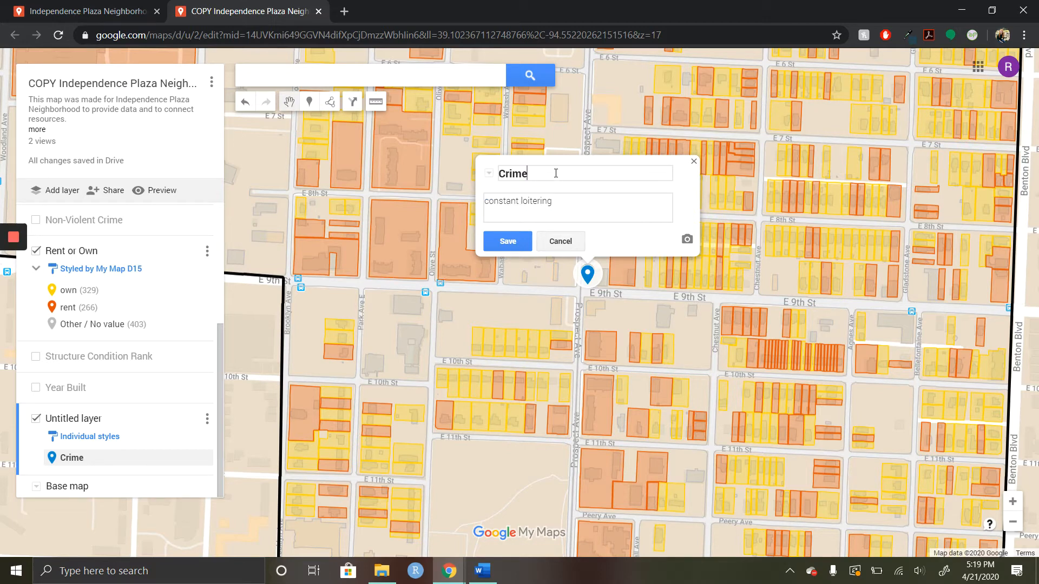
double_click(515, 174)
text(loitering)
click(517, 243)
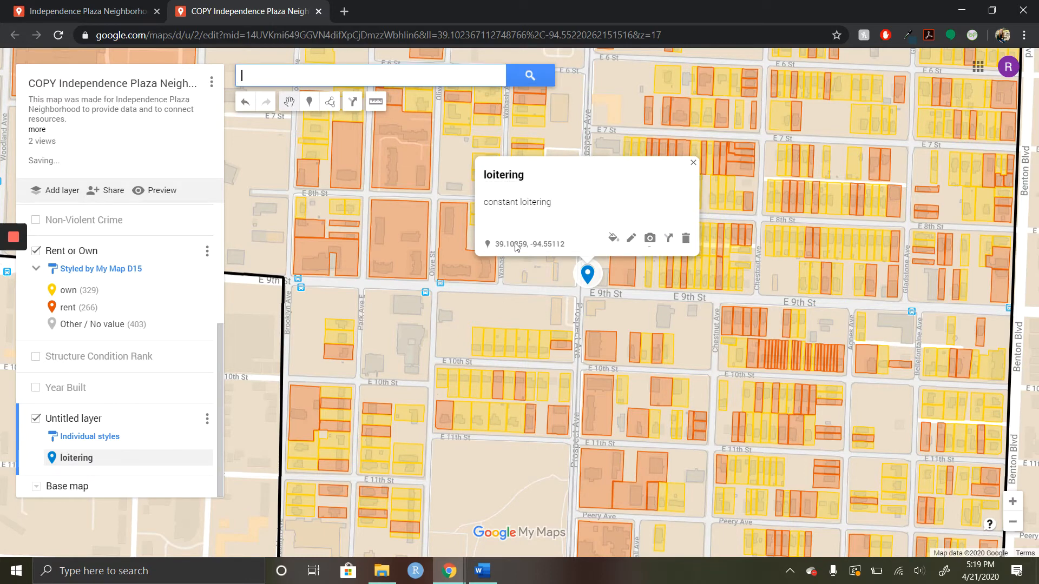
Step: Style the loitering marker in dark maroon with the star badge icon
click(613, 238)
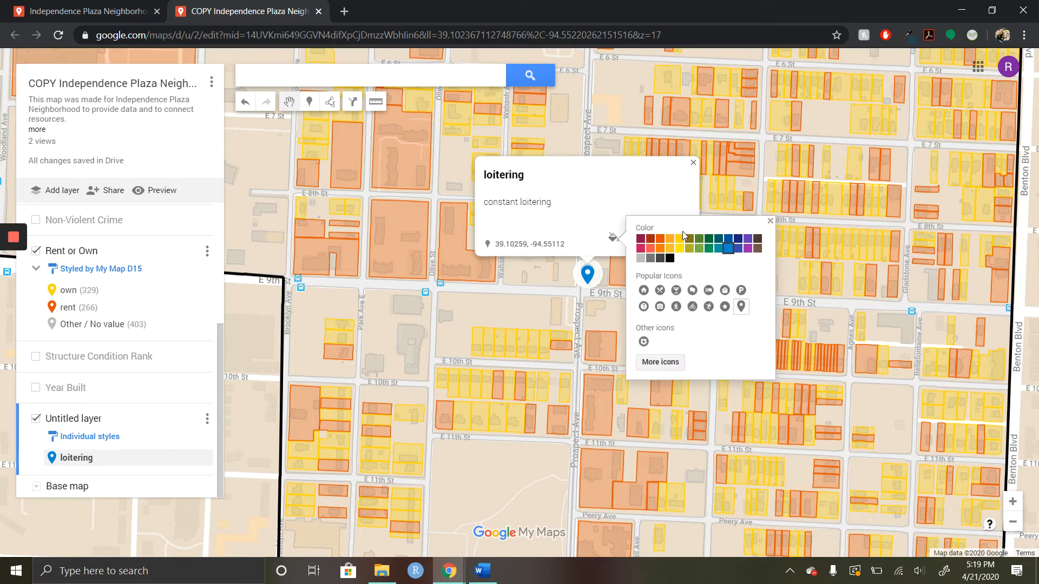
click(671, 240)
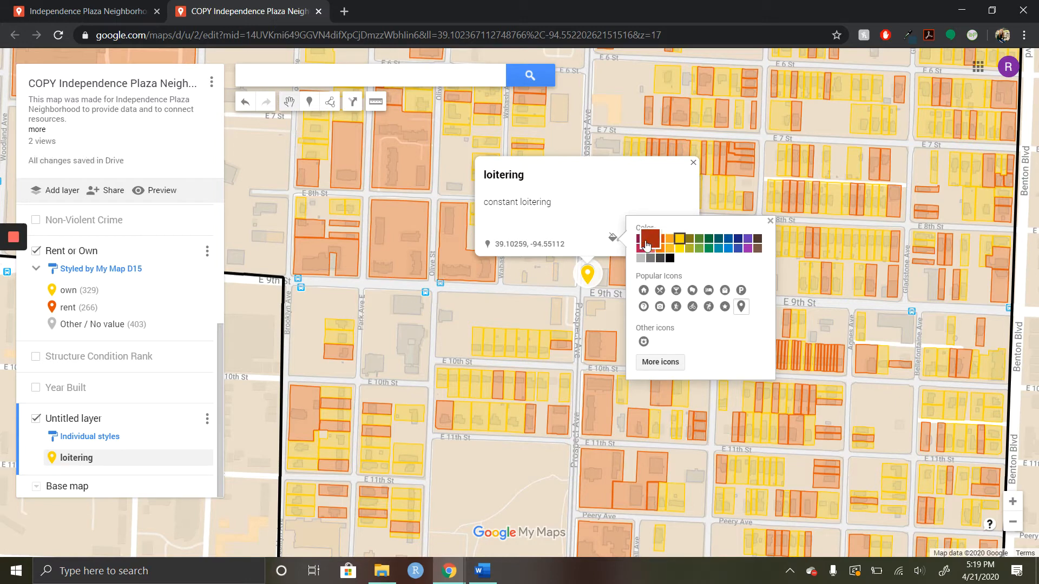
click(640, 239)
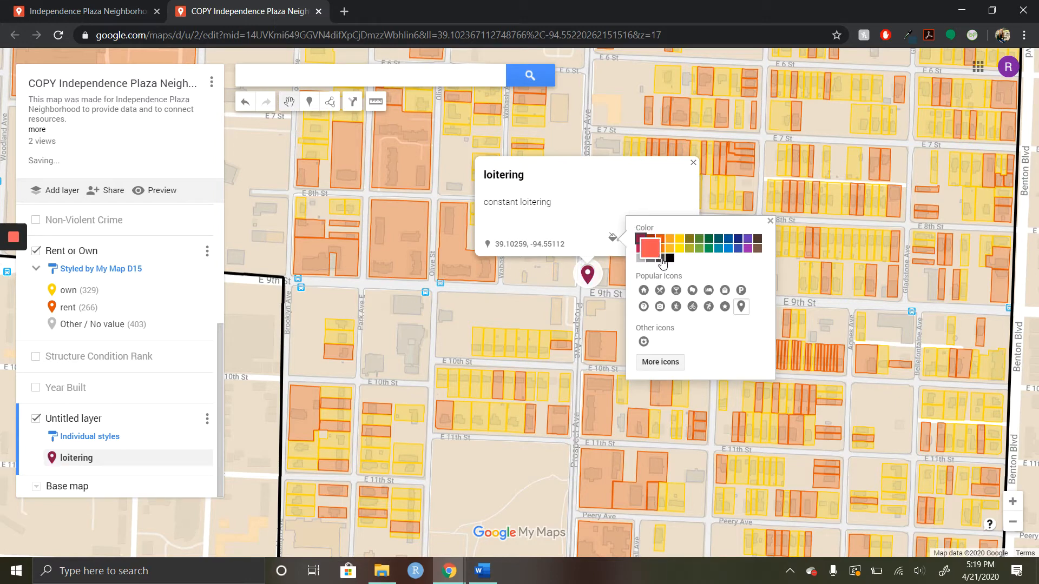
click(643, 342)
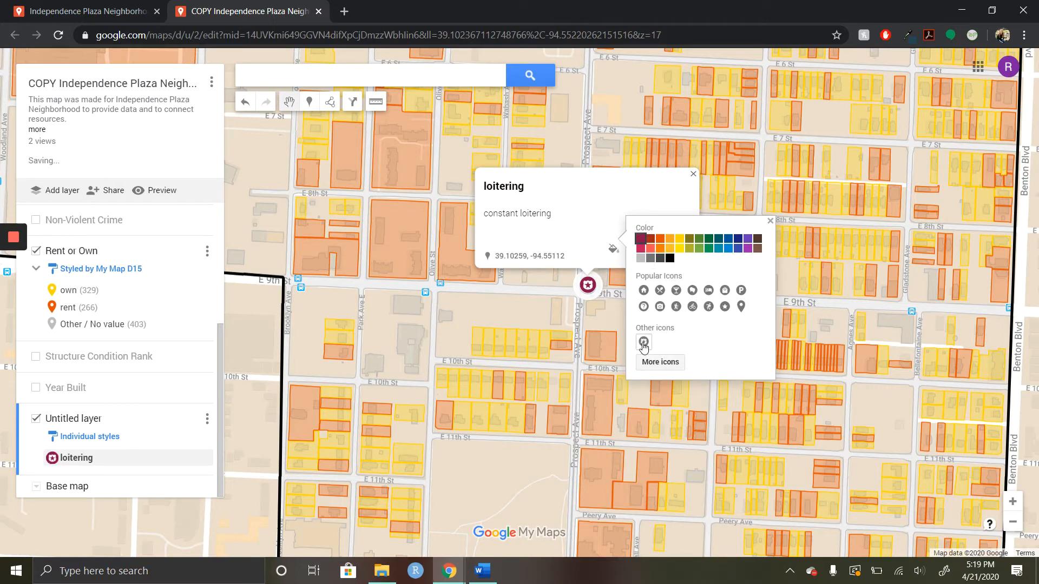
Step: Try a different icon from the Places set on the loitering marker, restoring the star badge icon before closing its details
click(660, 362)
scroll(482, 332, up, 10)
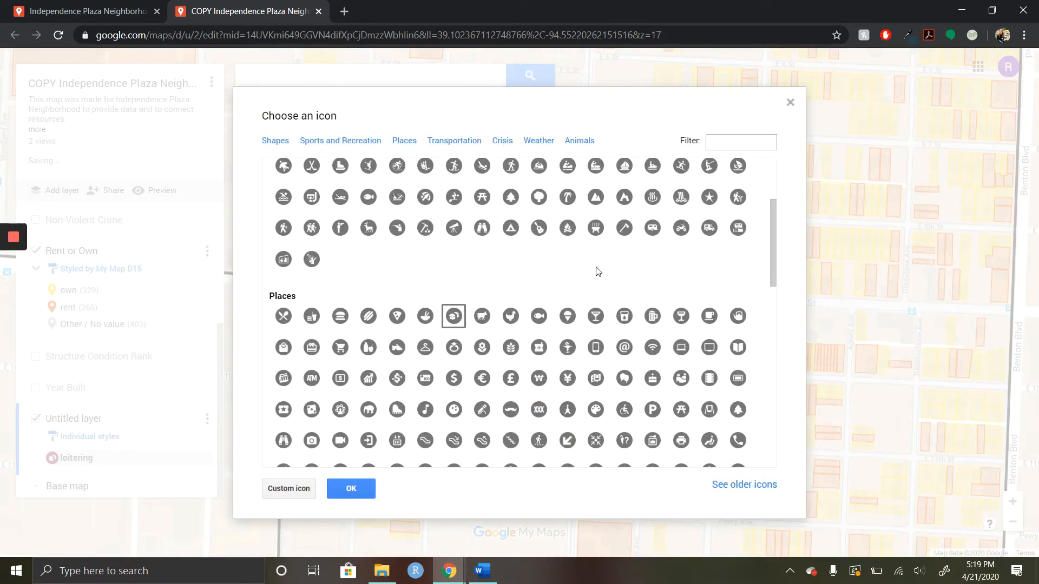
click(352, 488)
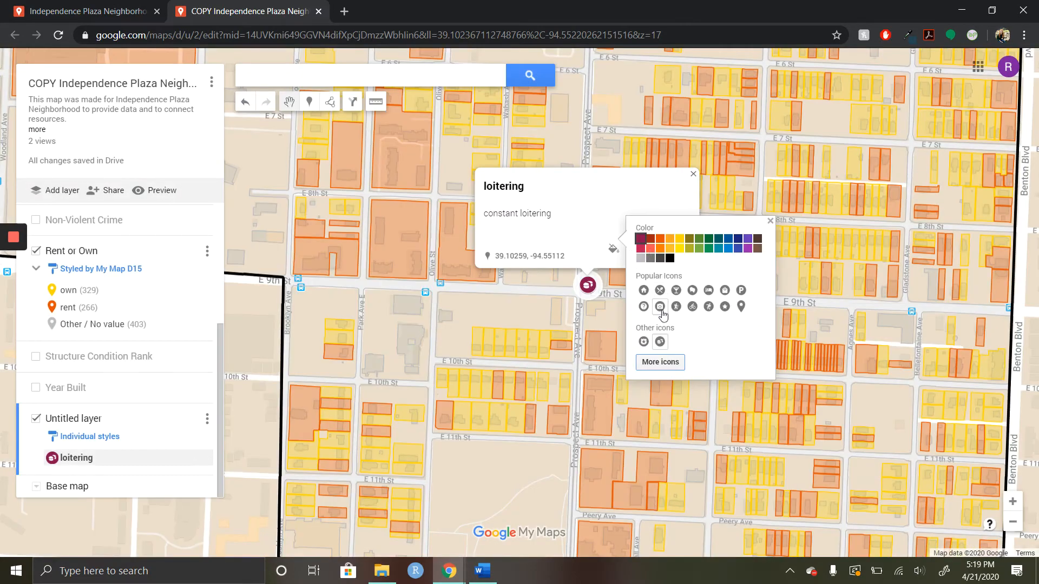
click(643, 342)
click(595, 238)
click(693, 174)
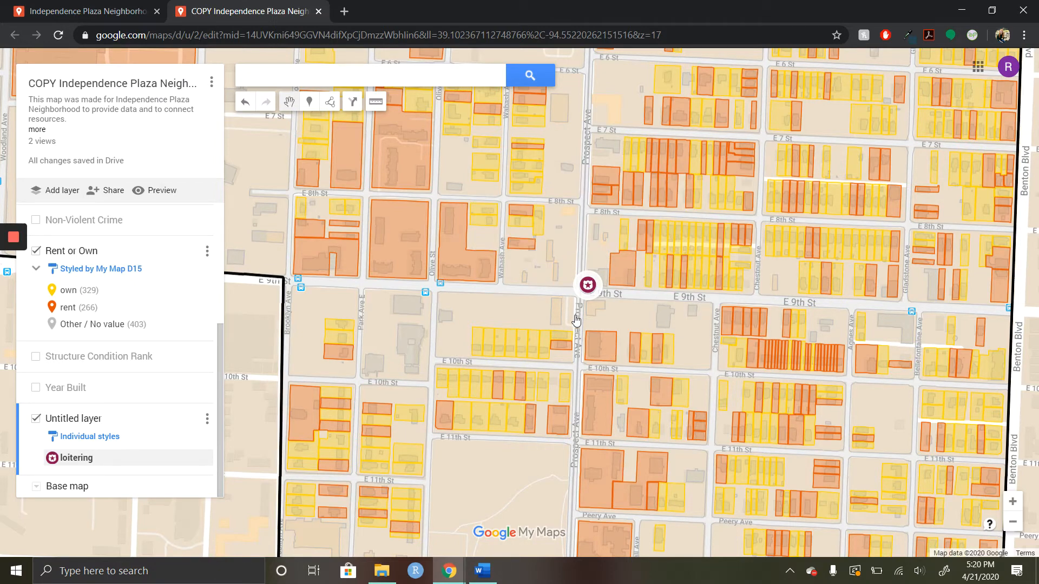
Step: Draw a closed polygon around the block bounded by E 9th St, Agnes Ave, E 10th St and Chestnut Ave
click(330, 102)
click(370, 128)
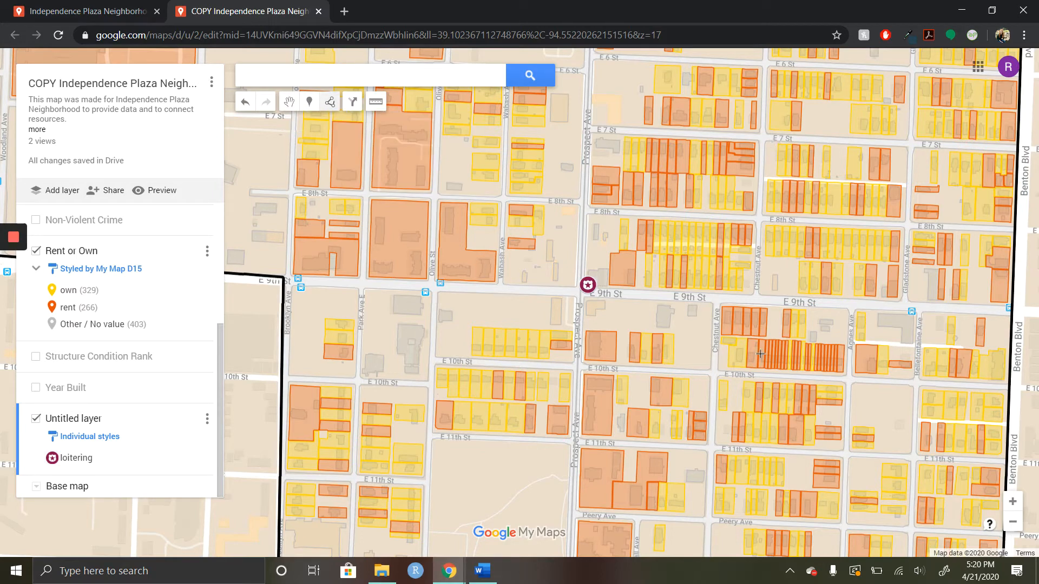
scroll(750, 291, up, 1)
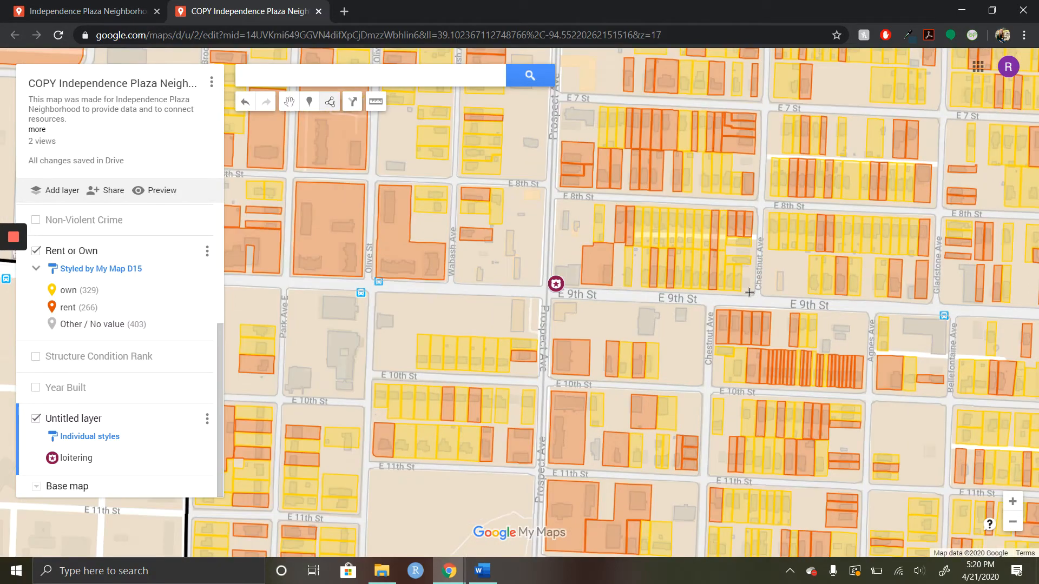
scroll(749, 292, down, 1)
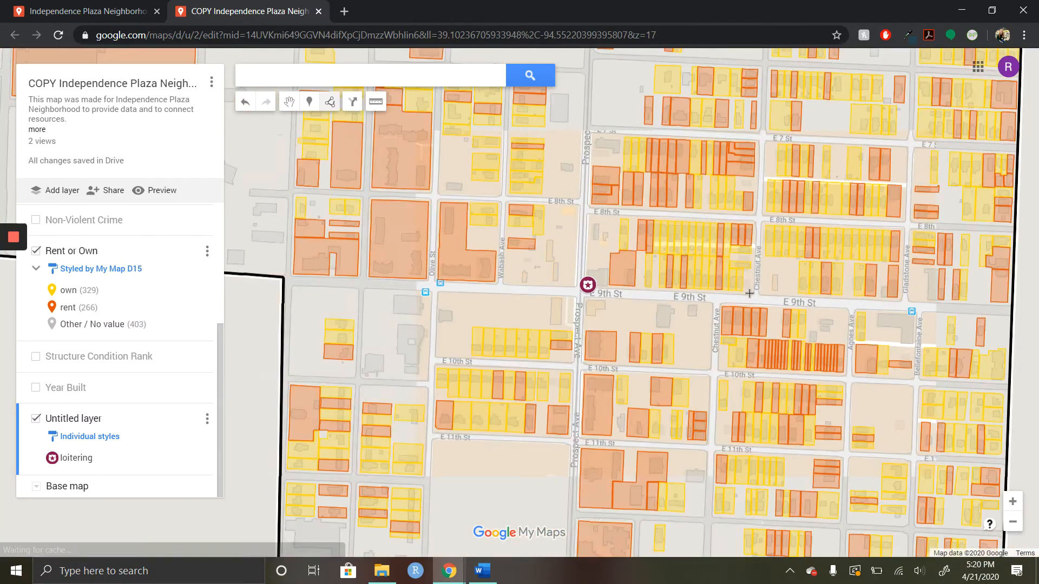
click(721, 307)
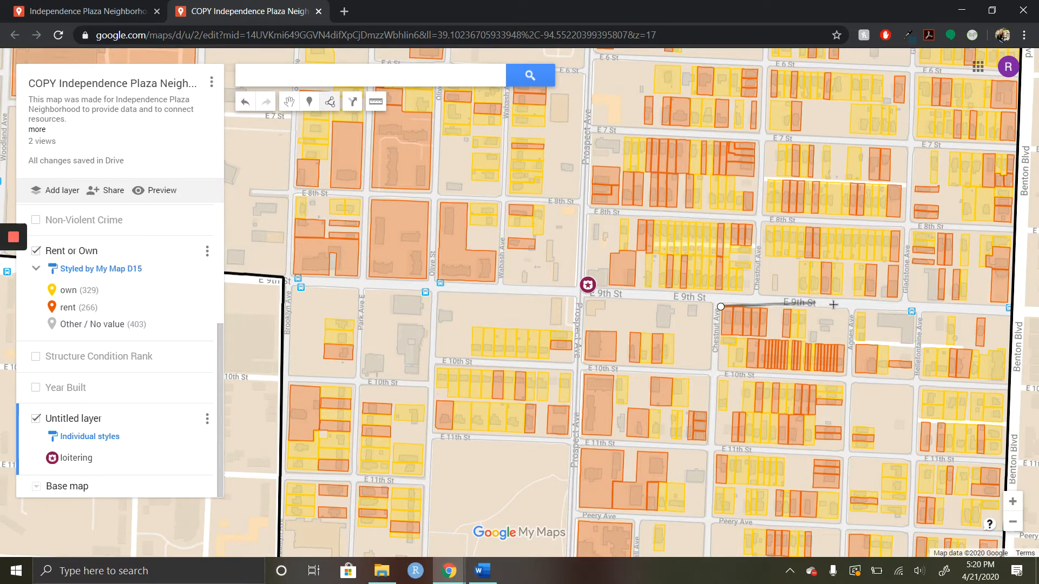
click(845, 309)
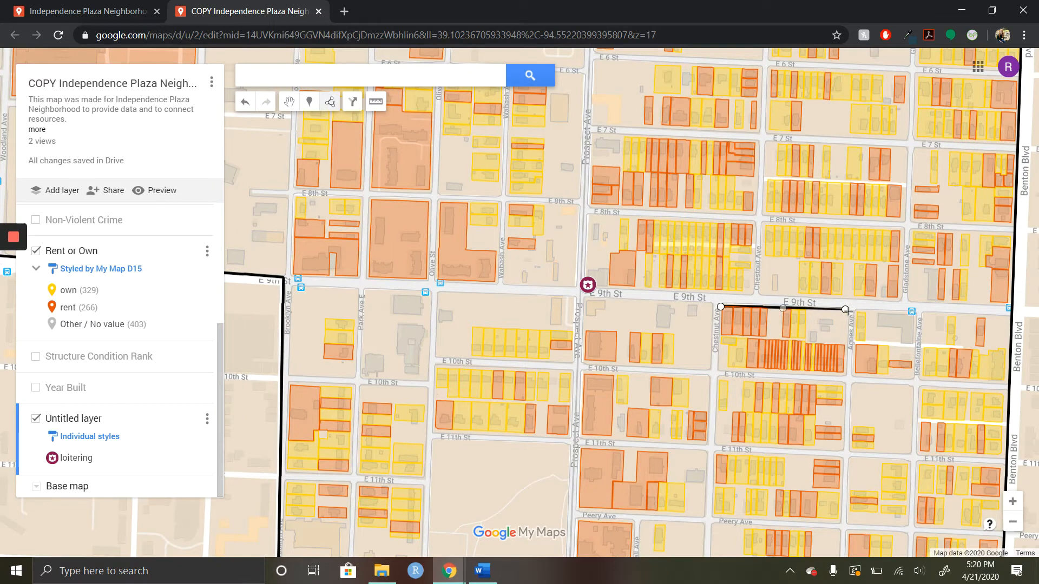
click(846, 374)
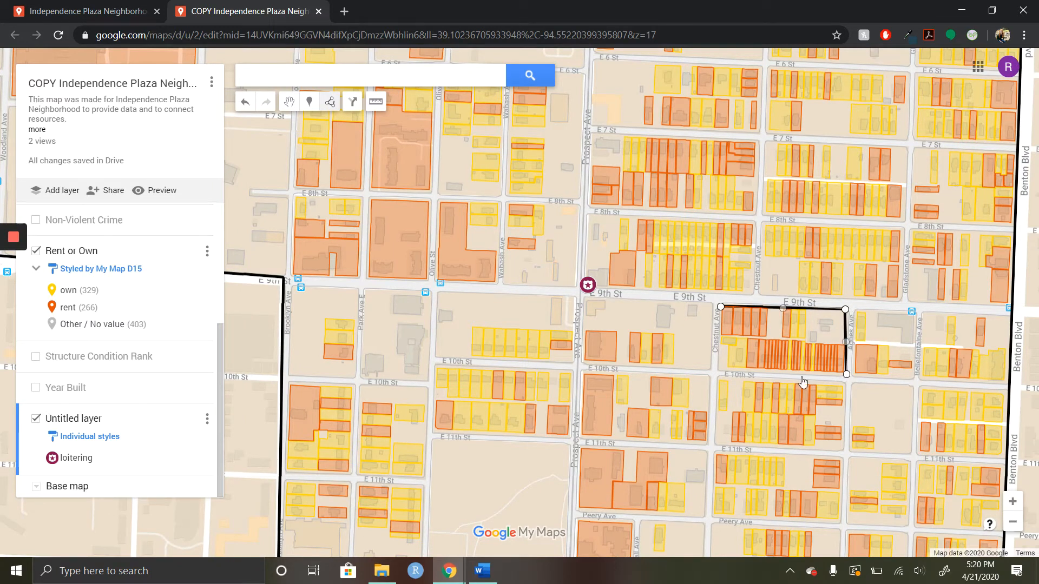
click(720, 372)
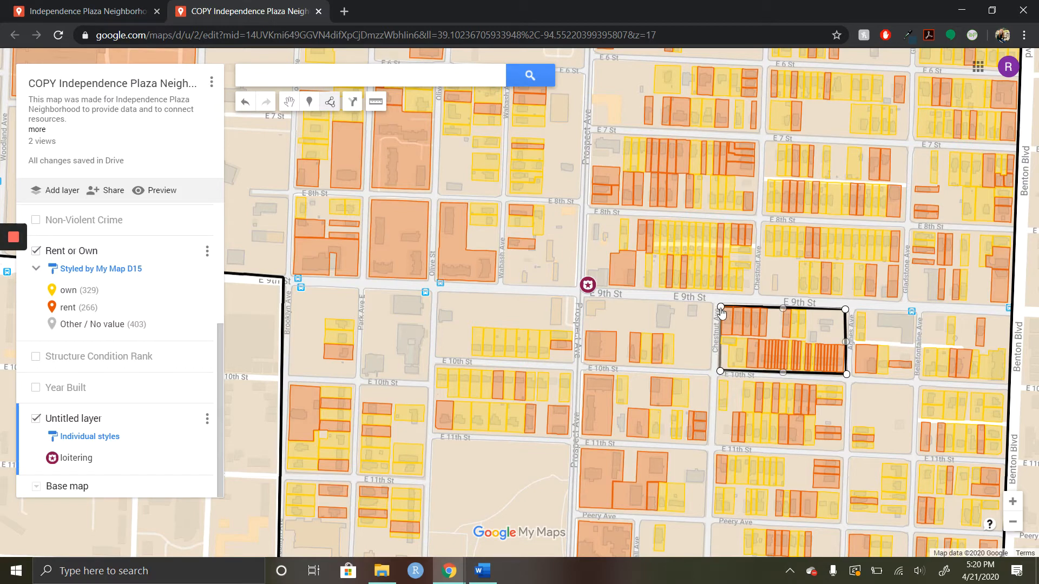
click(721, 307)
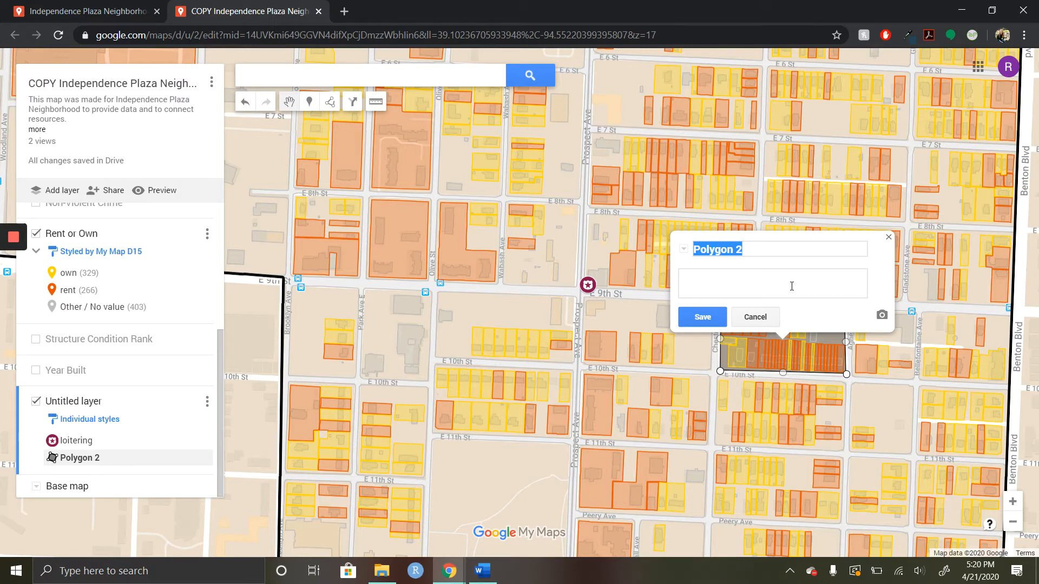
Step: Title the new block polygon "great rentals" and save it
text(great)
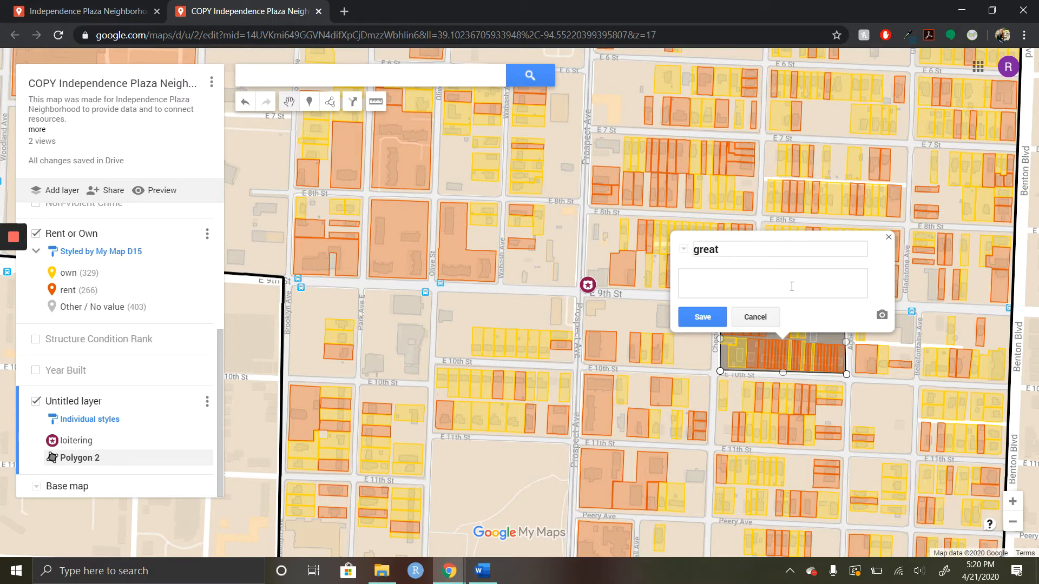
text( rentals)
click(702, 317)
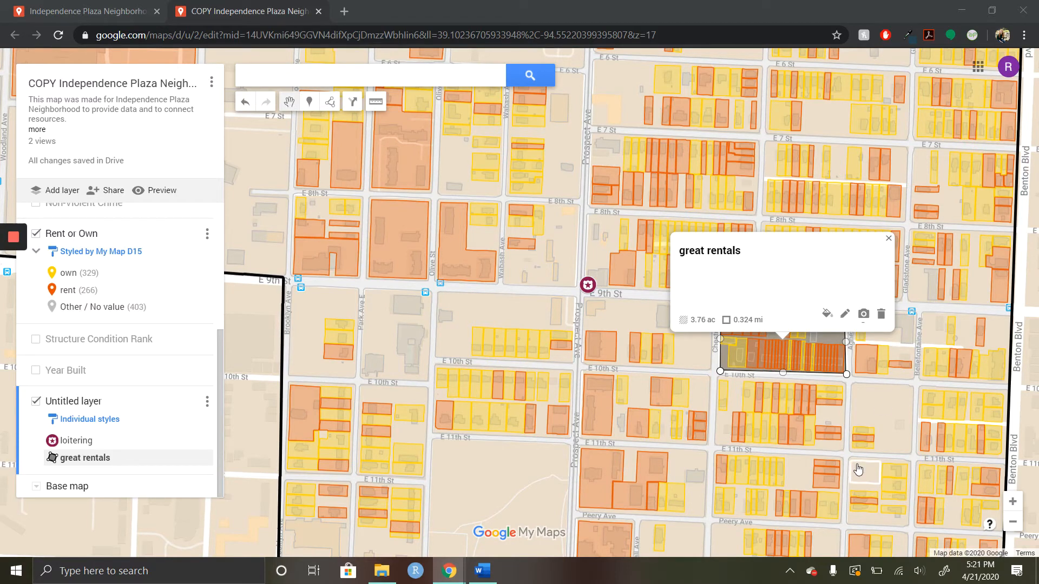
Step: Extend the loitering marker's description to "constant loitering, March 10, March 20, March 22, March 23, April 1" and save it
click(559, 366)
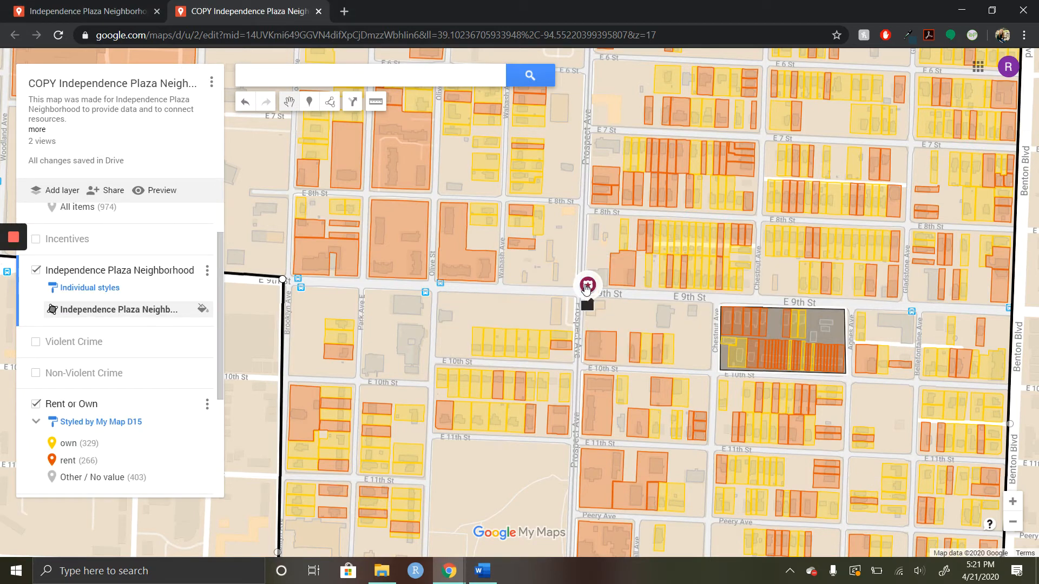
click(586, 287)
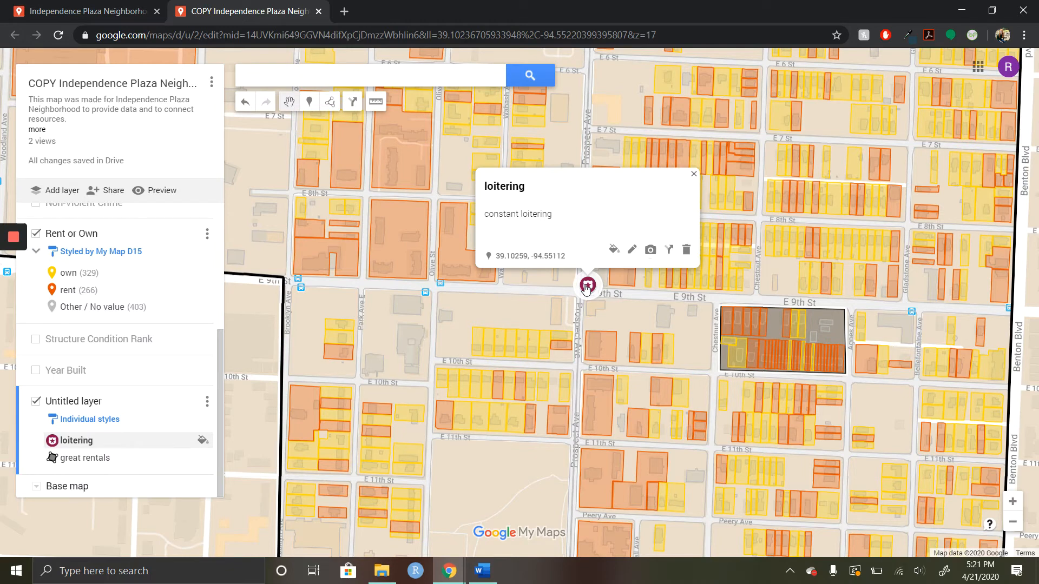
click(631, 250)
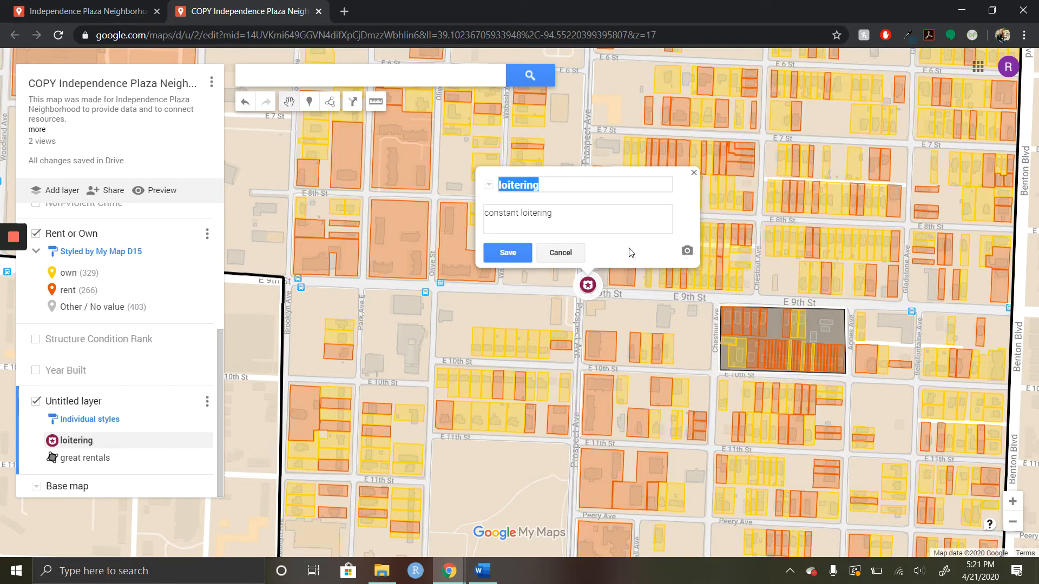
click(620, 218)
text(,)
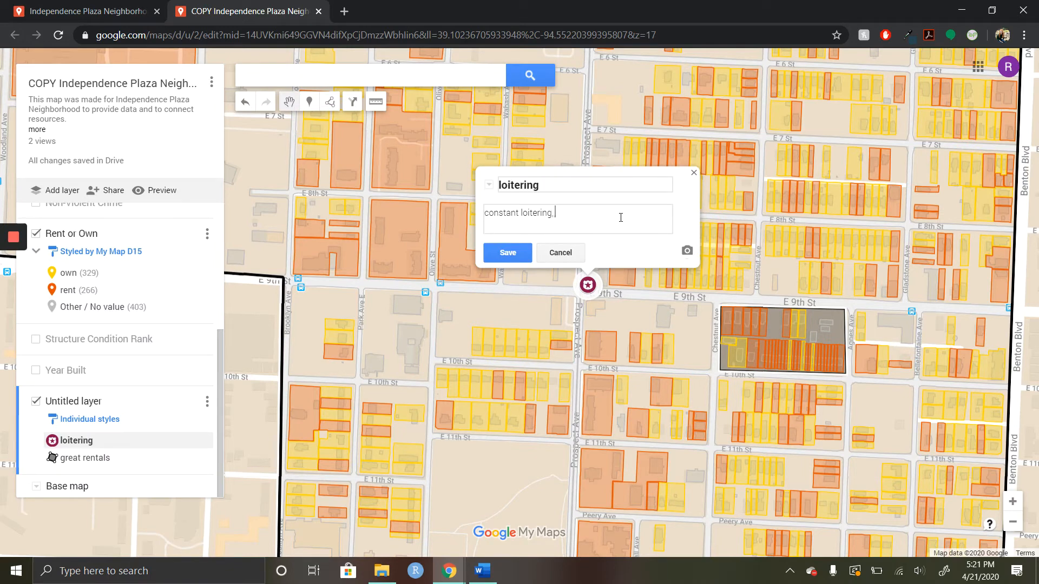
text( March 10, March 20, March 22,)
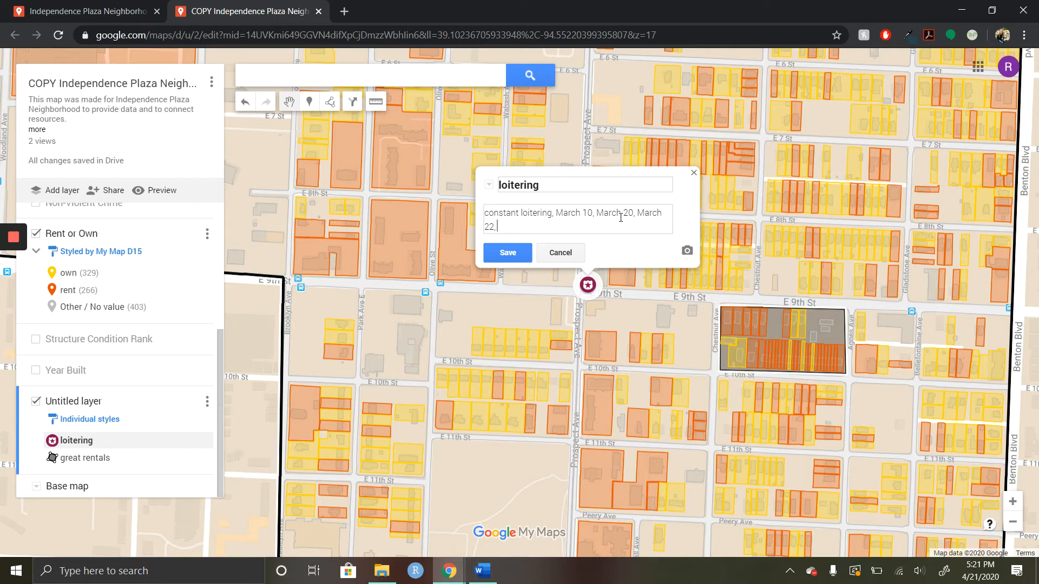
text( March 23, April 1)
click(507, 253)
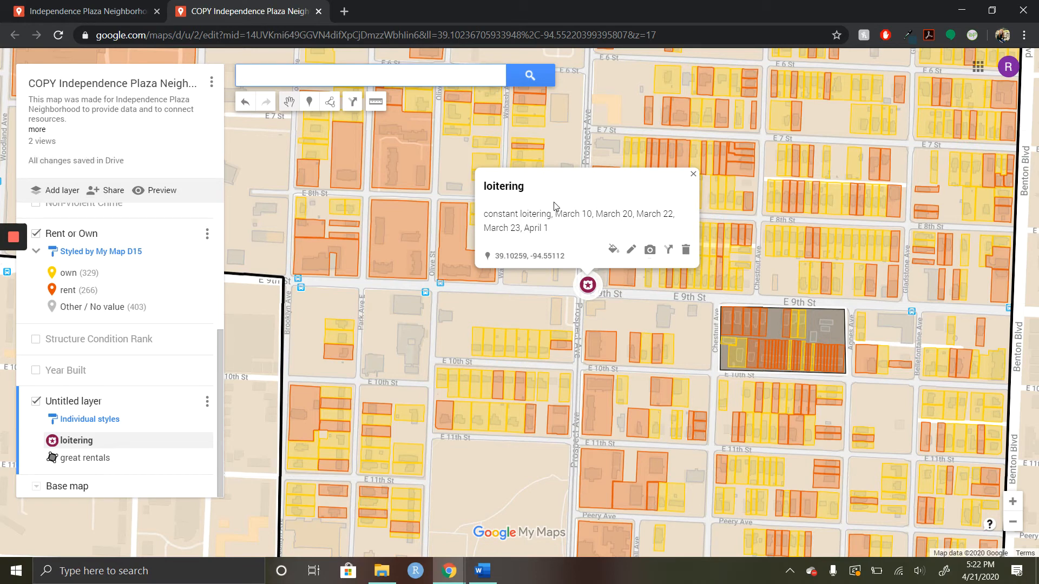
Step: Add a text column named "Date" after the description column in the data table of the layer containing the loitering marker
click(207, 402)
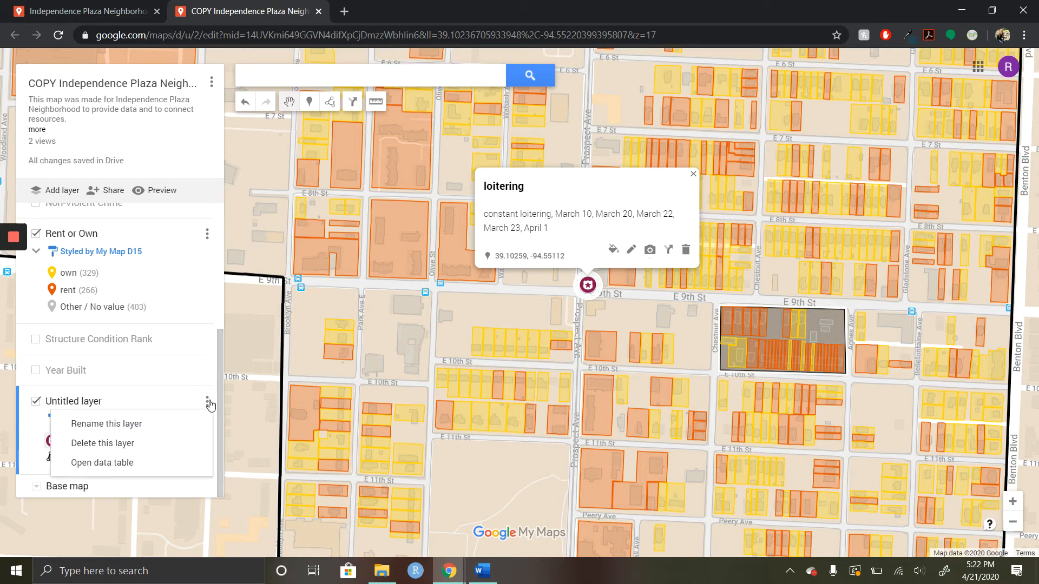
click(147, 464)
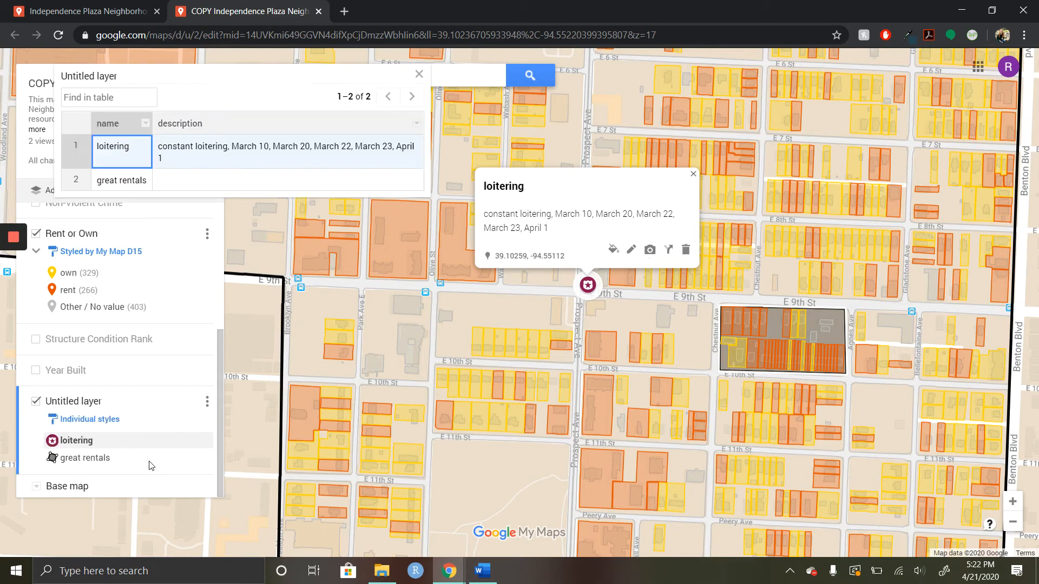
click(327, 150)
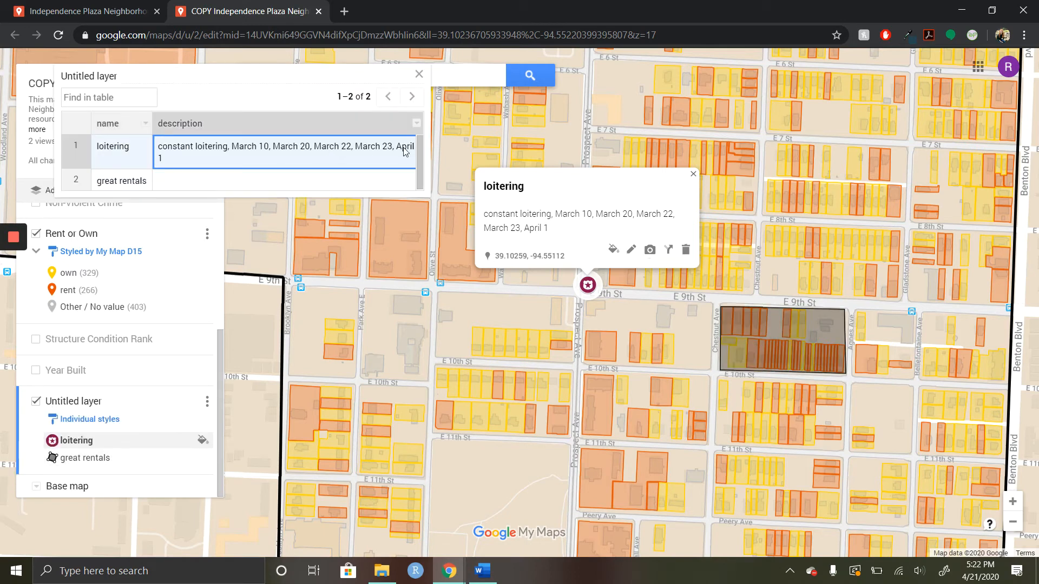
click(416, 124)
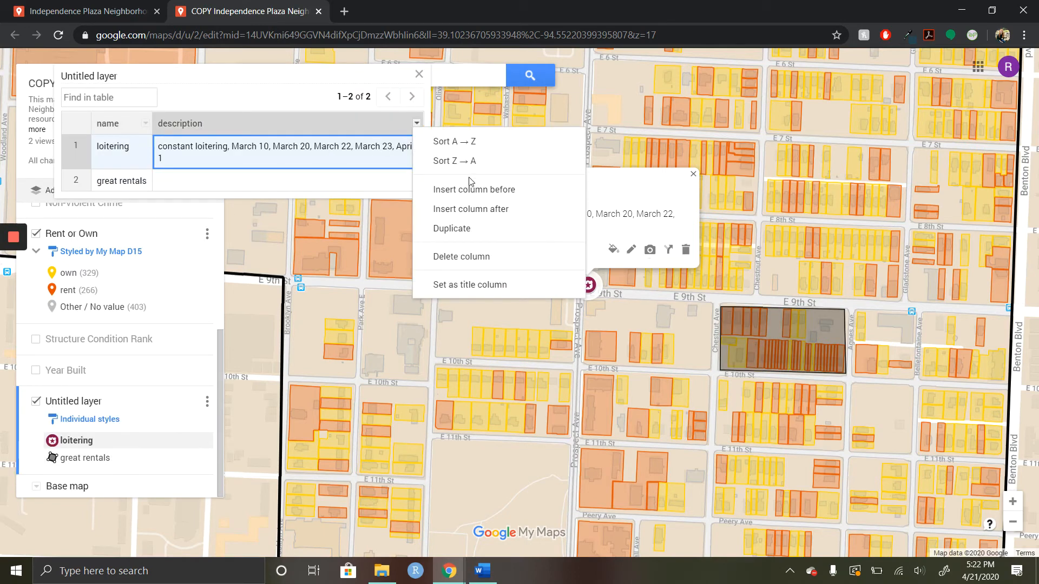
click(508, 209)
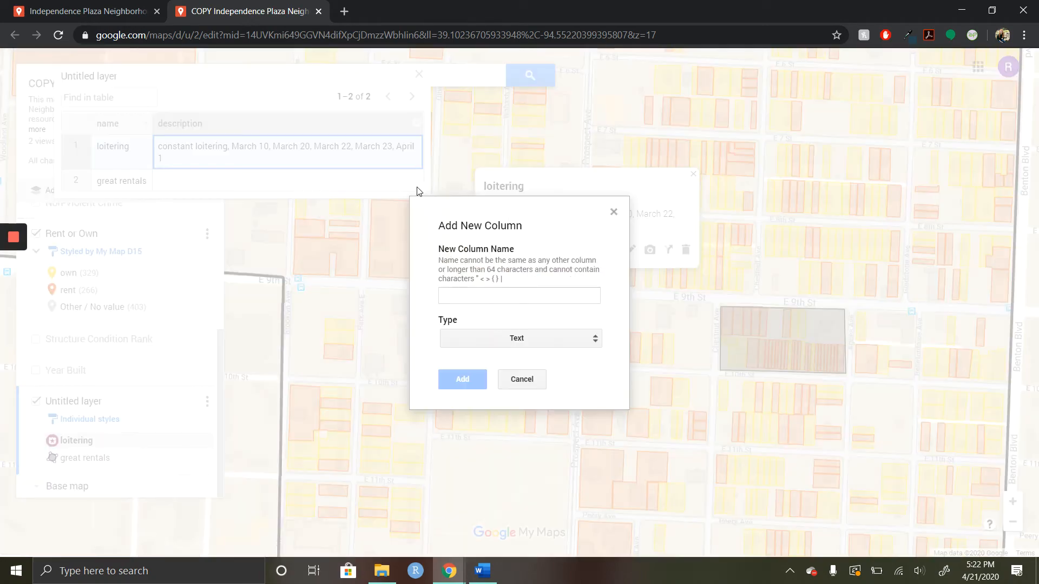
click(493, 295)
text(Inc)
key(BackSpace)
key(BackSpace)
key(BackSpace)
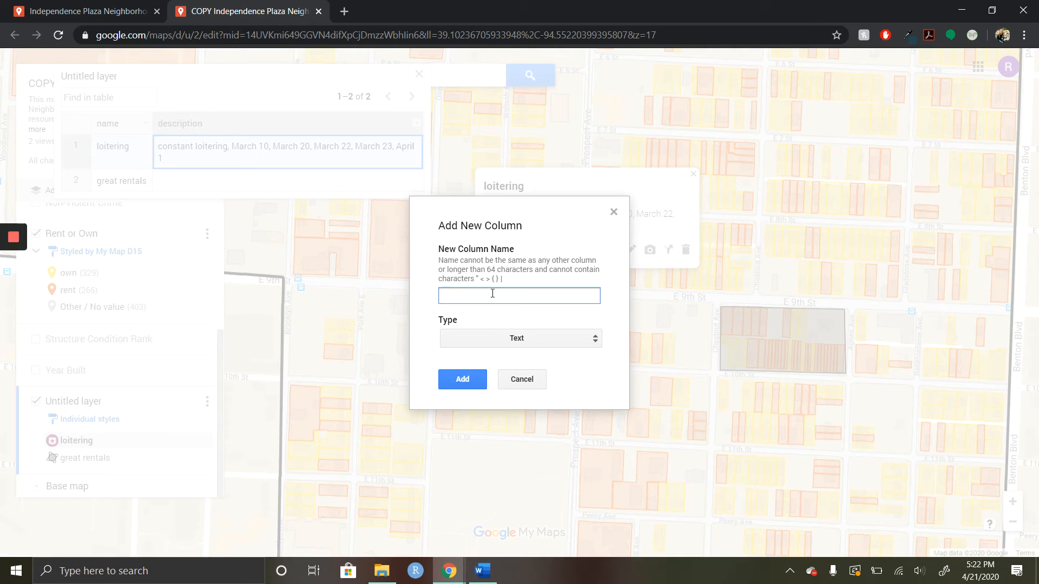
text(Data)
click(463, 379)
click(449, 150)
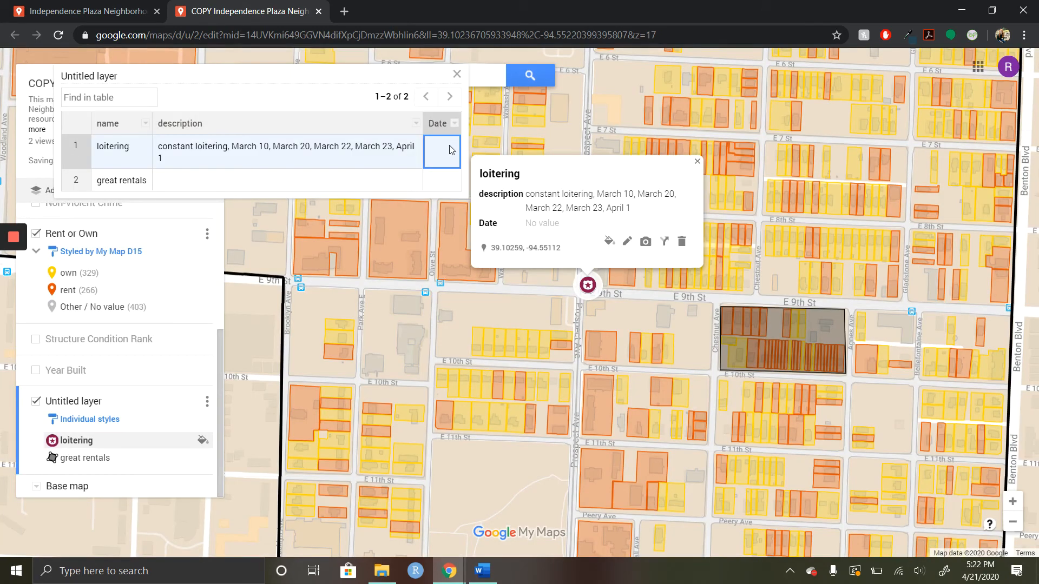
Step: Review the options available for the Date column and close the layer's data table
click(455, 124)
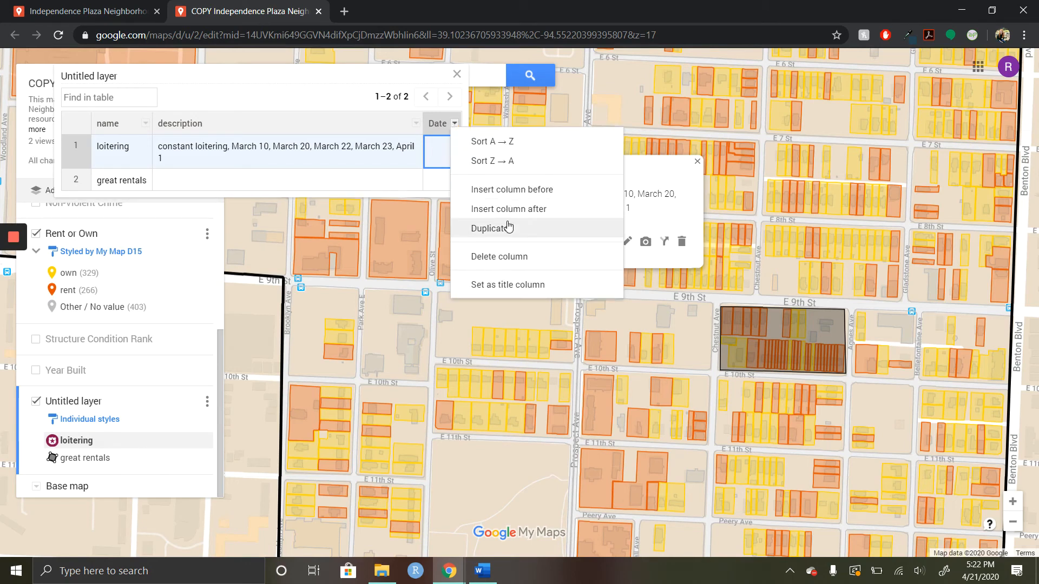
click(324, 101)
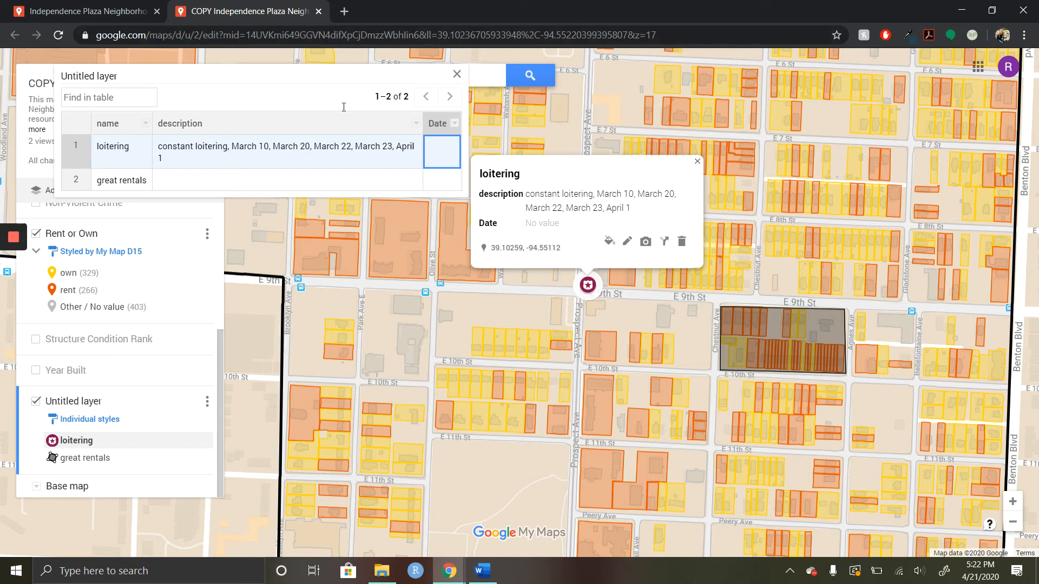
click(457, 74)
Step: Add a new layer to the map and move the great rentals polygon into it
click(62, 190)
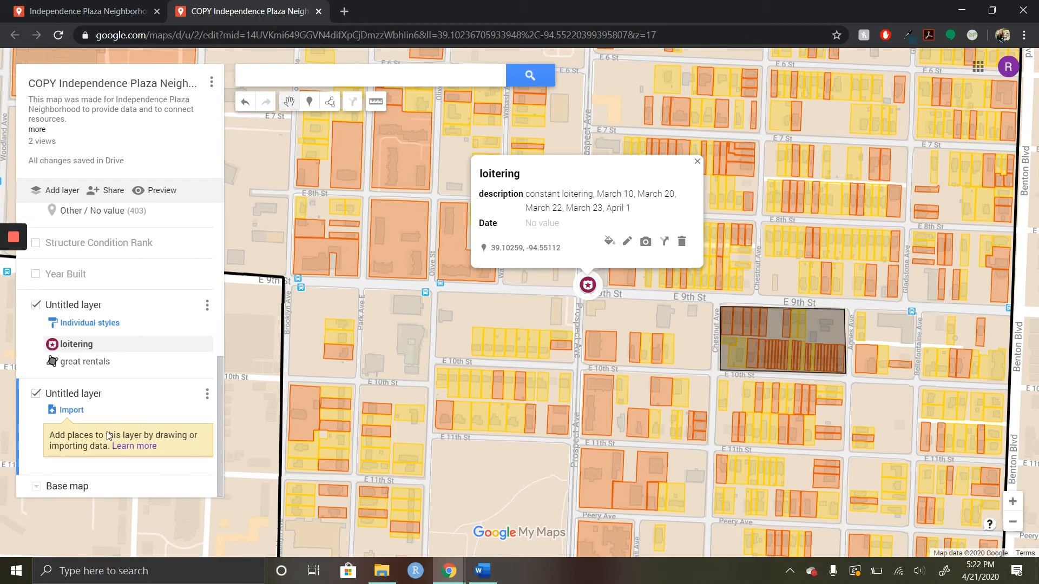
click(81, 361)
drag(81, 422, 81, 423)
Step: Examine the data table of the layer holding the loitering marker and close it
click(207, 347)
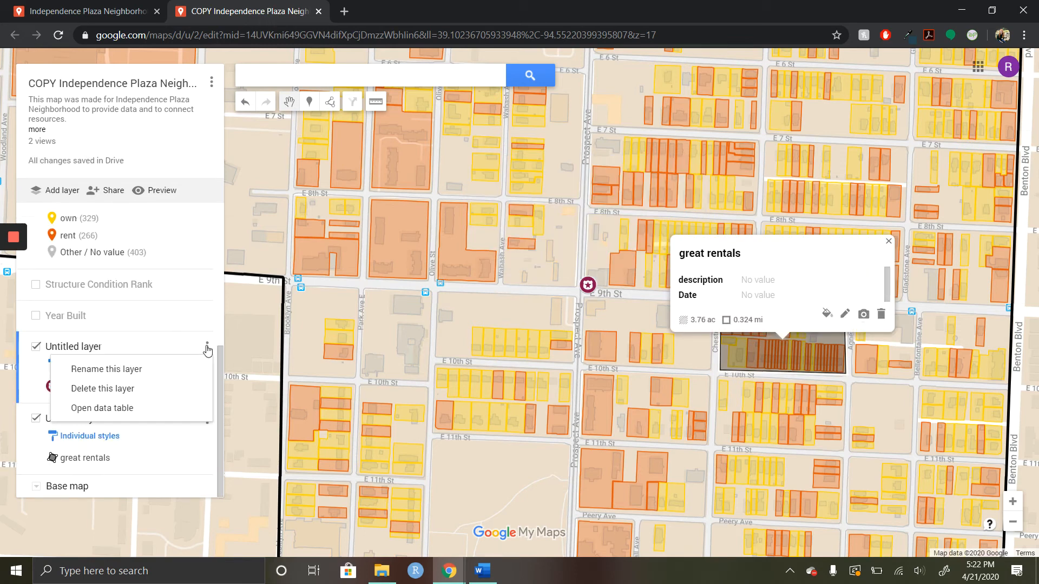
click(174, 424)
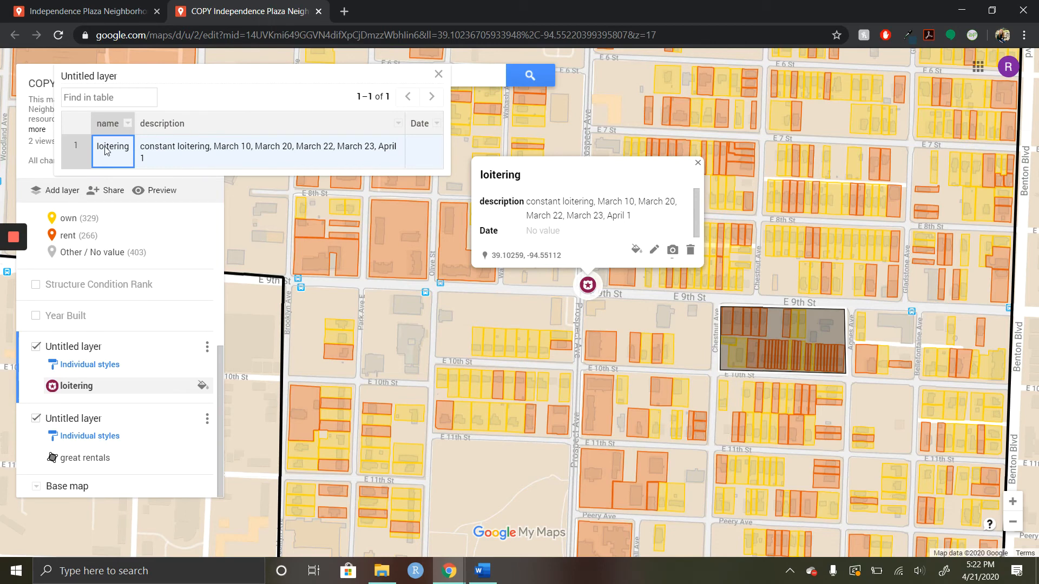
click(438, 74)
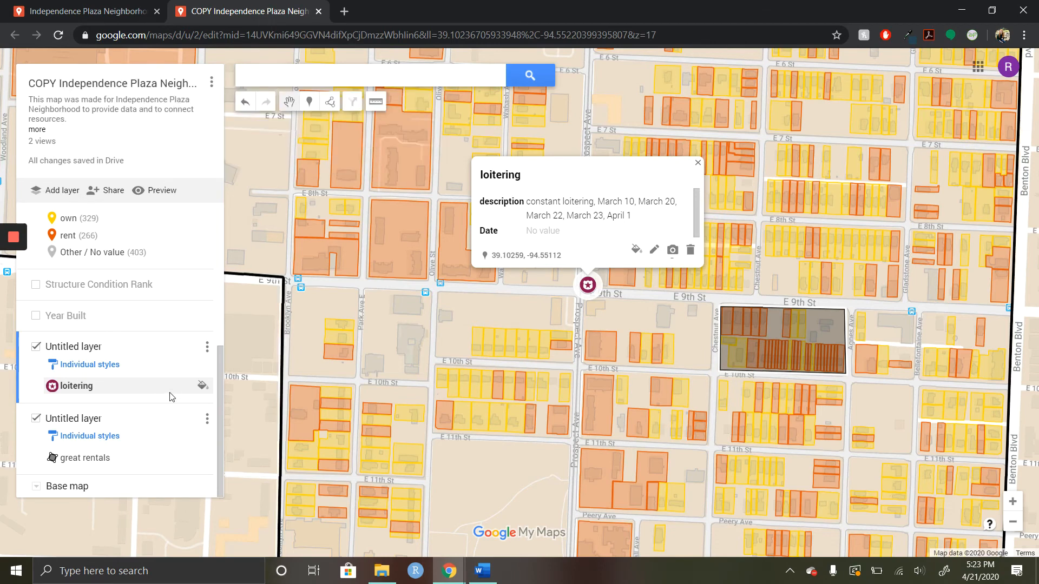
Step: Examine the data table of the layer holding great rentals, closing the table and the polygon's details
click(207, 419)
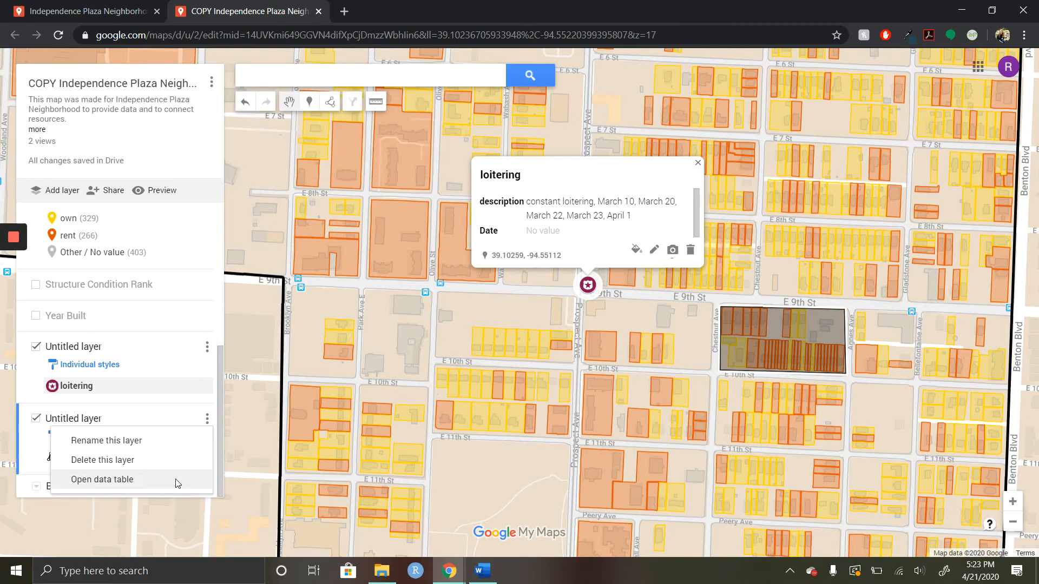
click(176, 480)
click(375, 75)
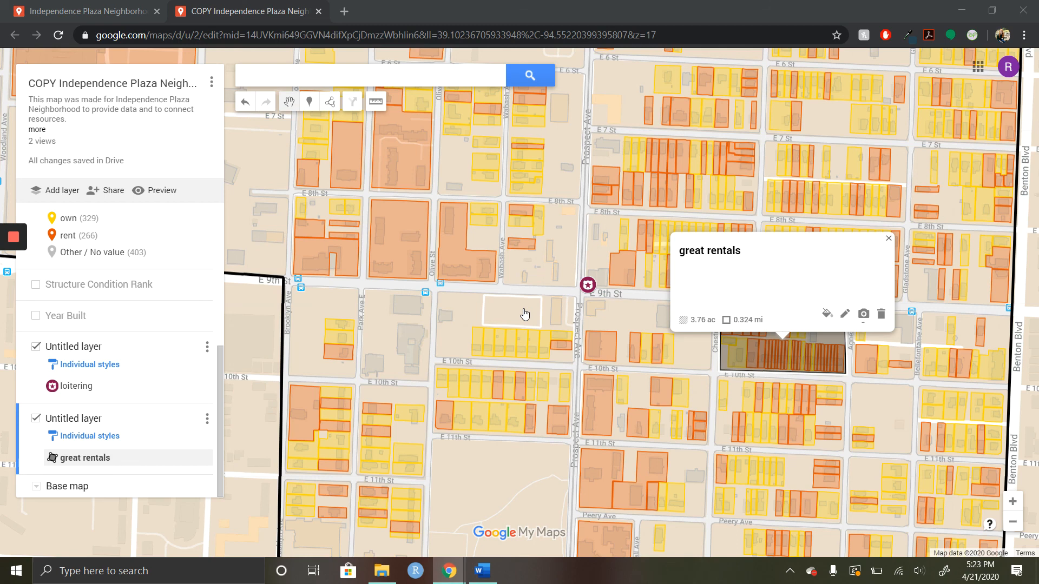
click(889, 238)
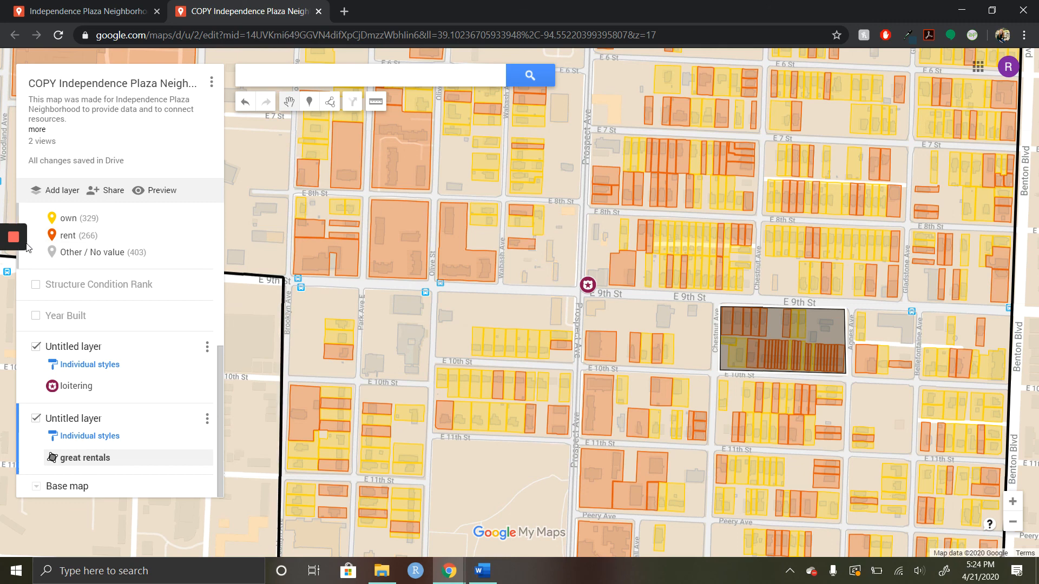
mouse_move(10, 239)
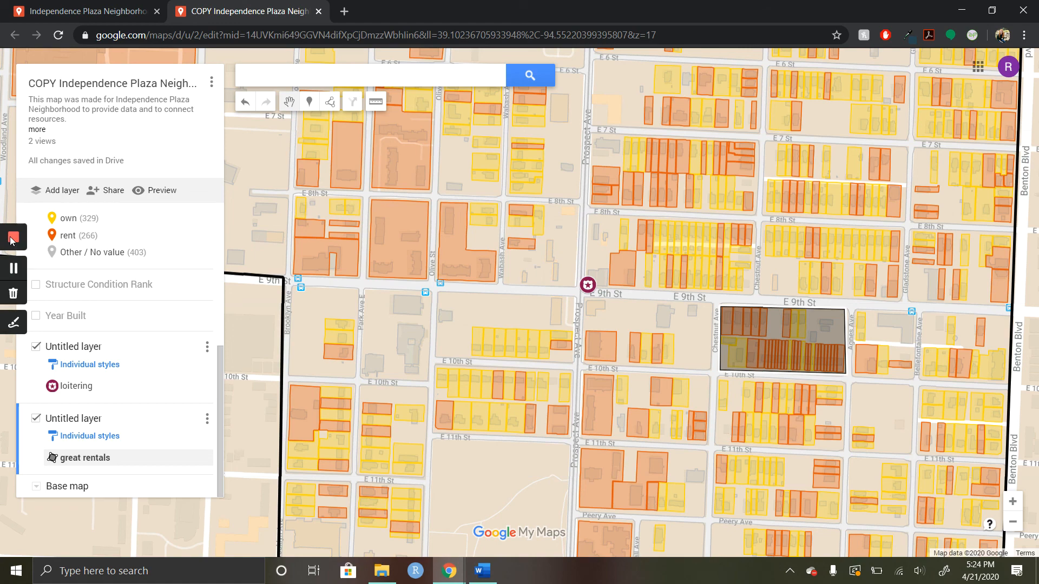